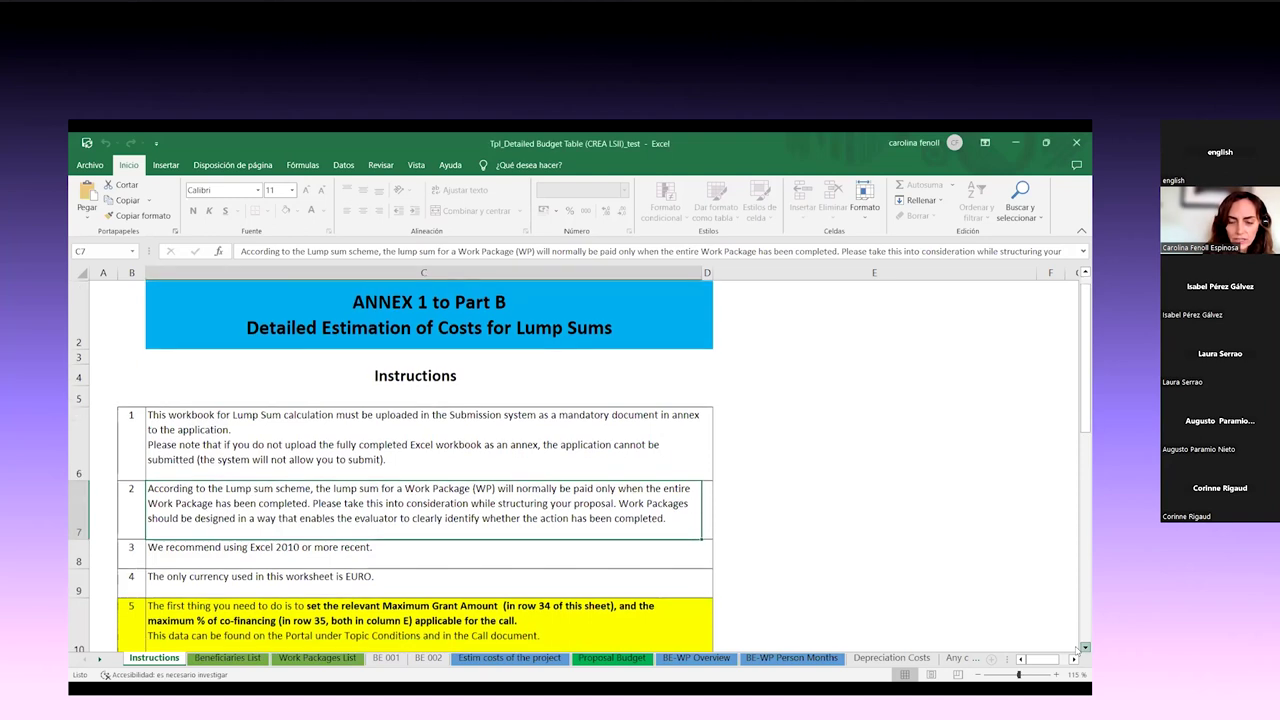
Enter 100000% as the maximum cofinancing rate in the starting values of the Instructions sheet
{"action": "scroll", "coordinate": [1077, 650], "scroll_direction": "down", "scroll_amount": 1}
{"action": "scroll", "coordinate": [1077, 650], "scroll_direction": "down", "scroll_amount": 2}
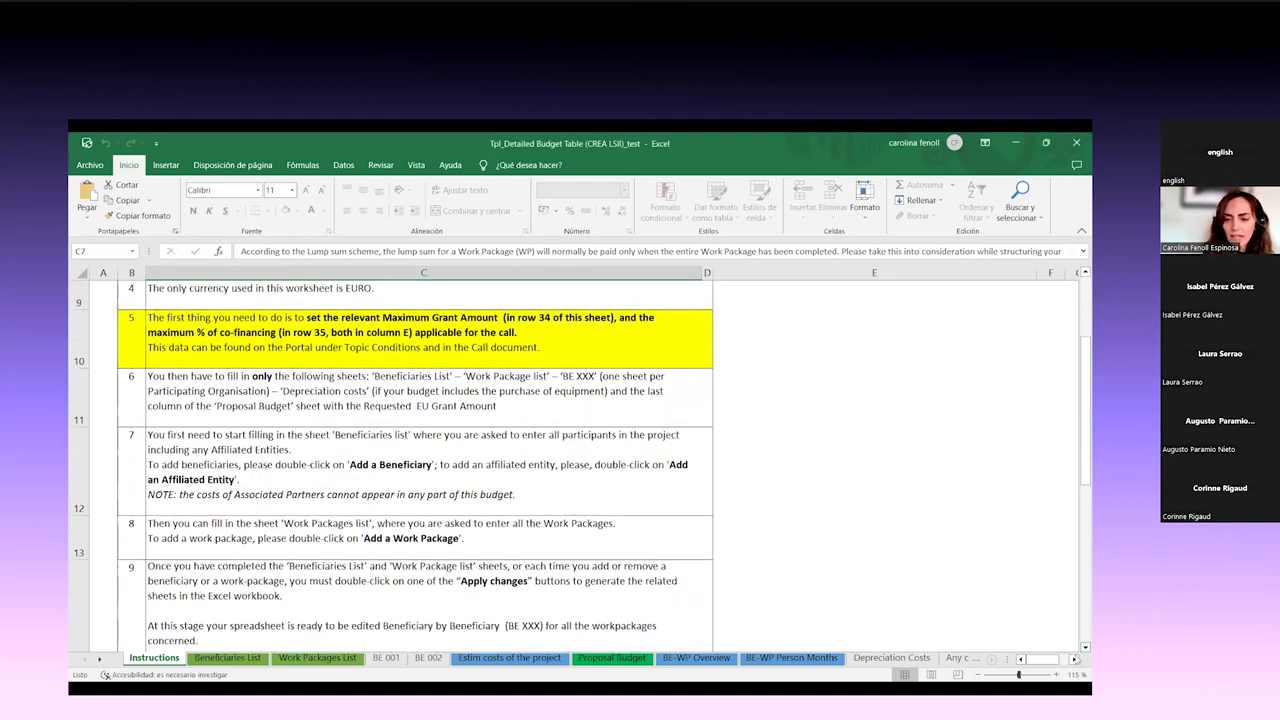
{"action": "scroll", "coordinate": [1077, 648], "scroll_direction": "down", "scroll_amount": 4}
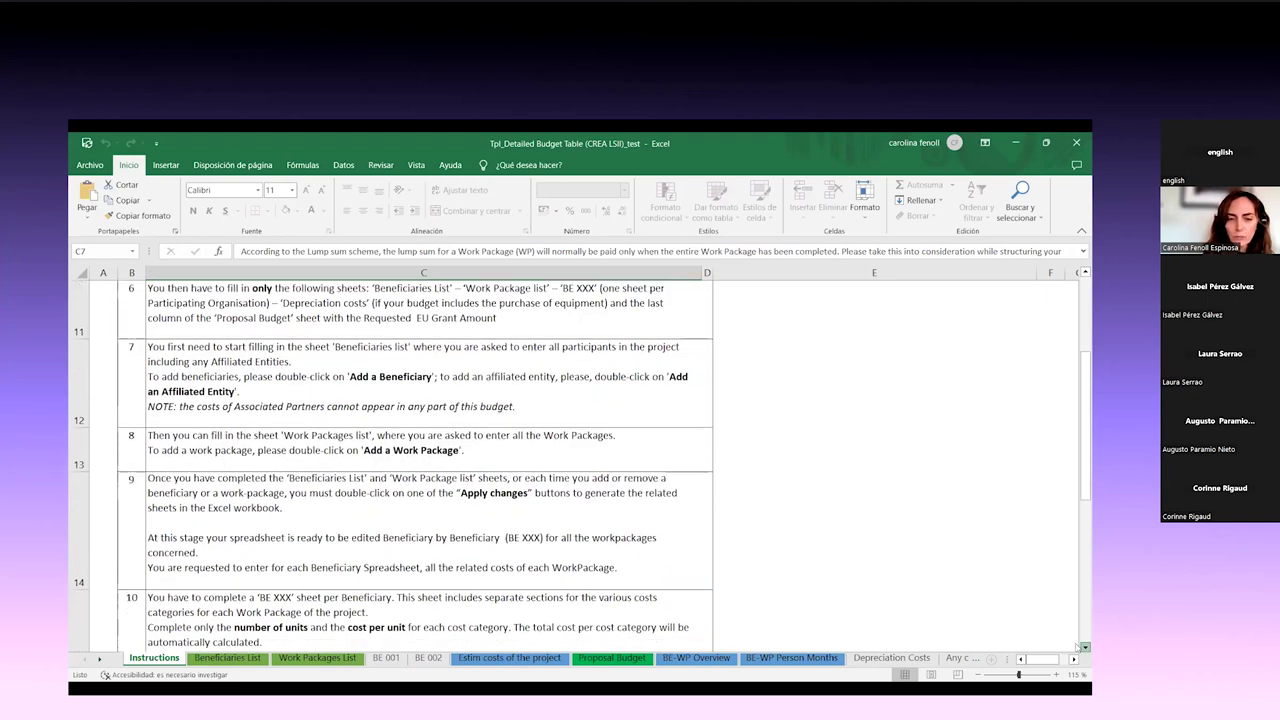
{"action": "scroll", "coordinate": [1077, 648], "scroll_direction": "down", "scroll_amount": 3}
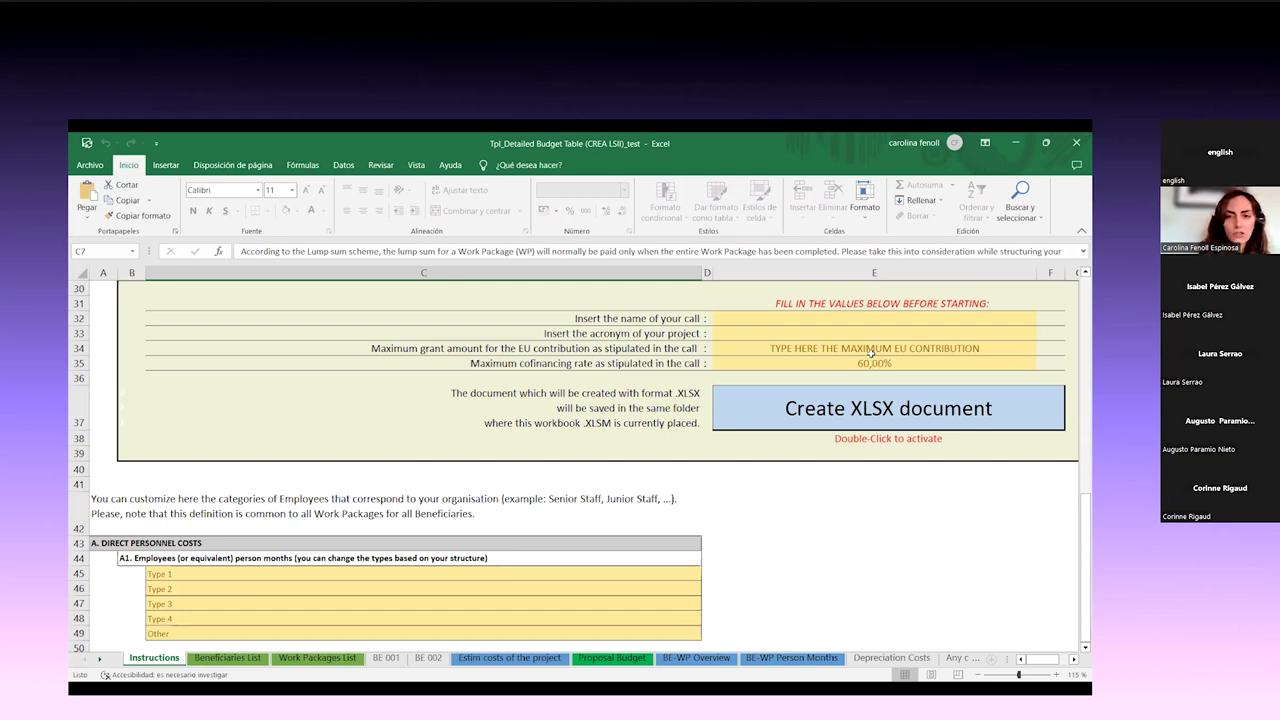
{"action": "left_click", "coordinate": [872, 356]}
{"action": "left_click", "coordinate": [872, 358]}
{"action": "type", "text": "100000"}
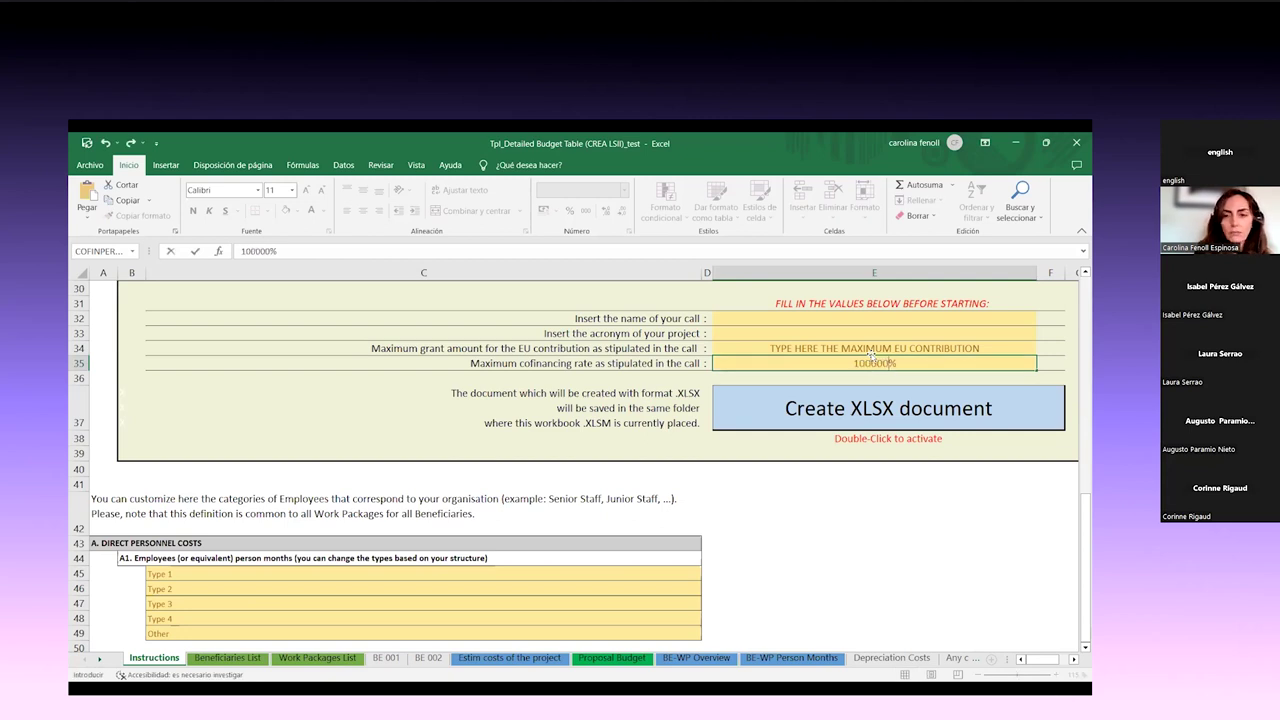
{"action": "left_click", "coordinate": [939, 541]}
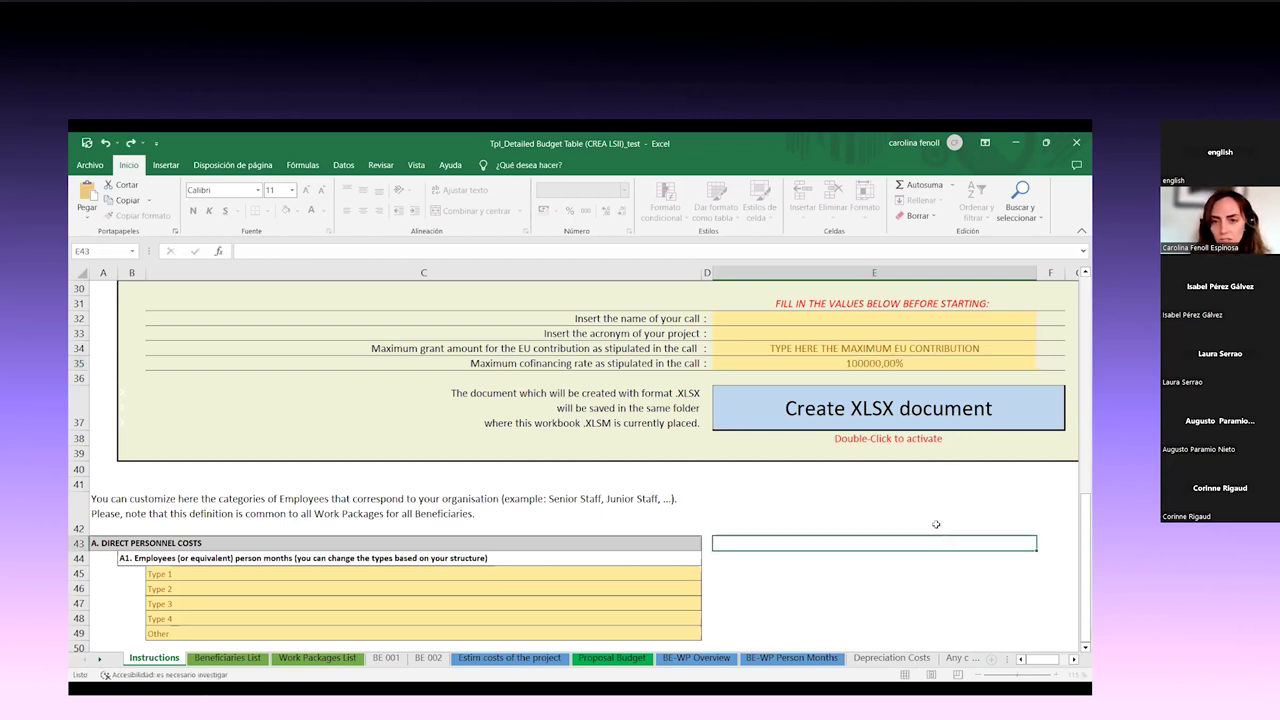
Try to clear the cell in row 30 above the starting values on the Instructions sheet
{"action": "left_click", "coordinate": [855, 349]}
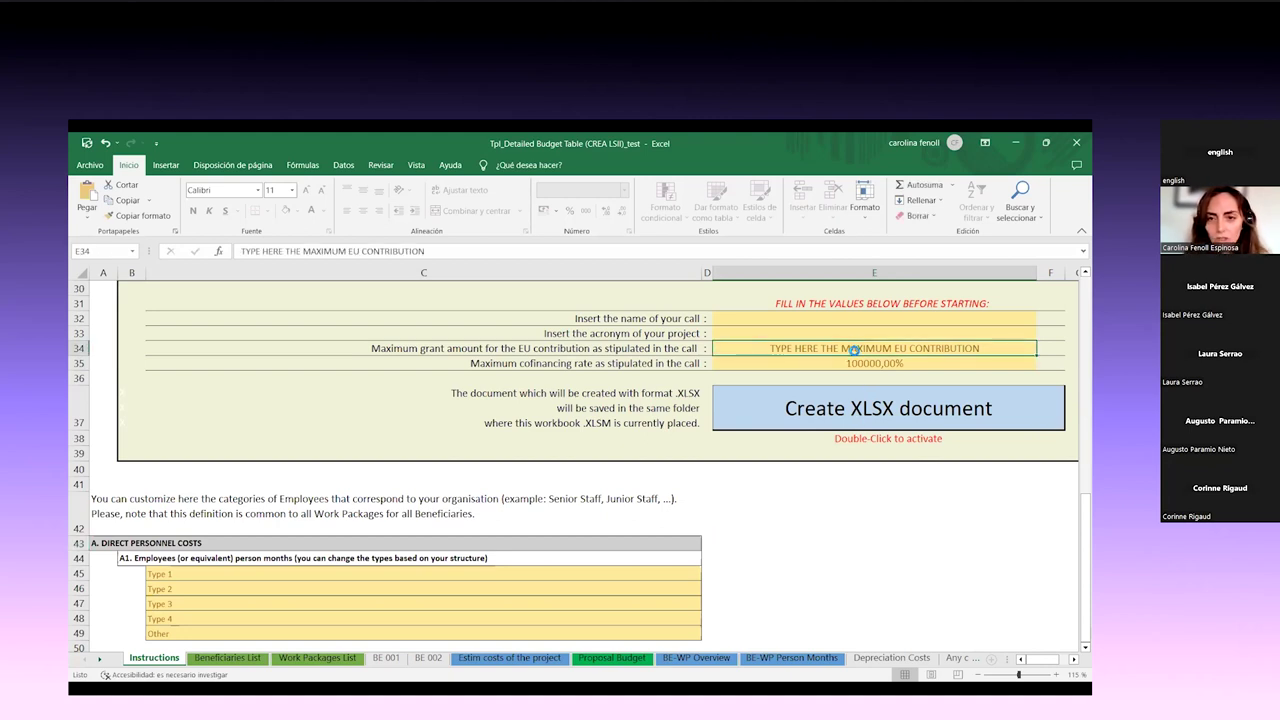
{"action": "key", "text": "Up"}
{"action": "key", "text": "Up"}
{"action": "key", "text": "Up"}
{"action": "key", "text": "Up"}
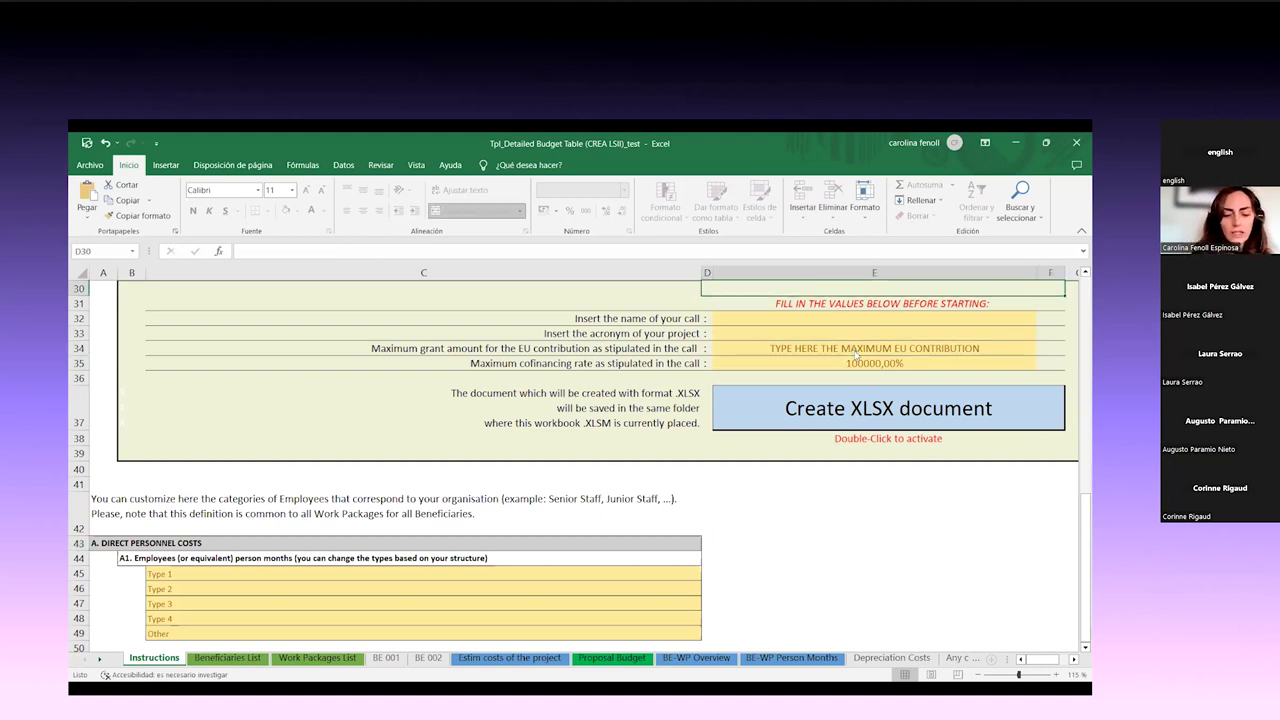
{"action": "key", "text": "Delete"}
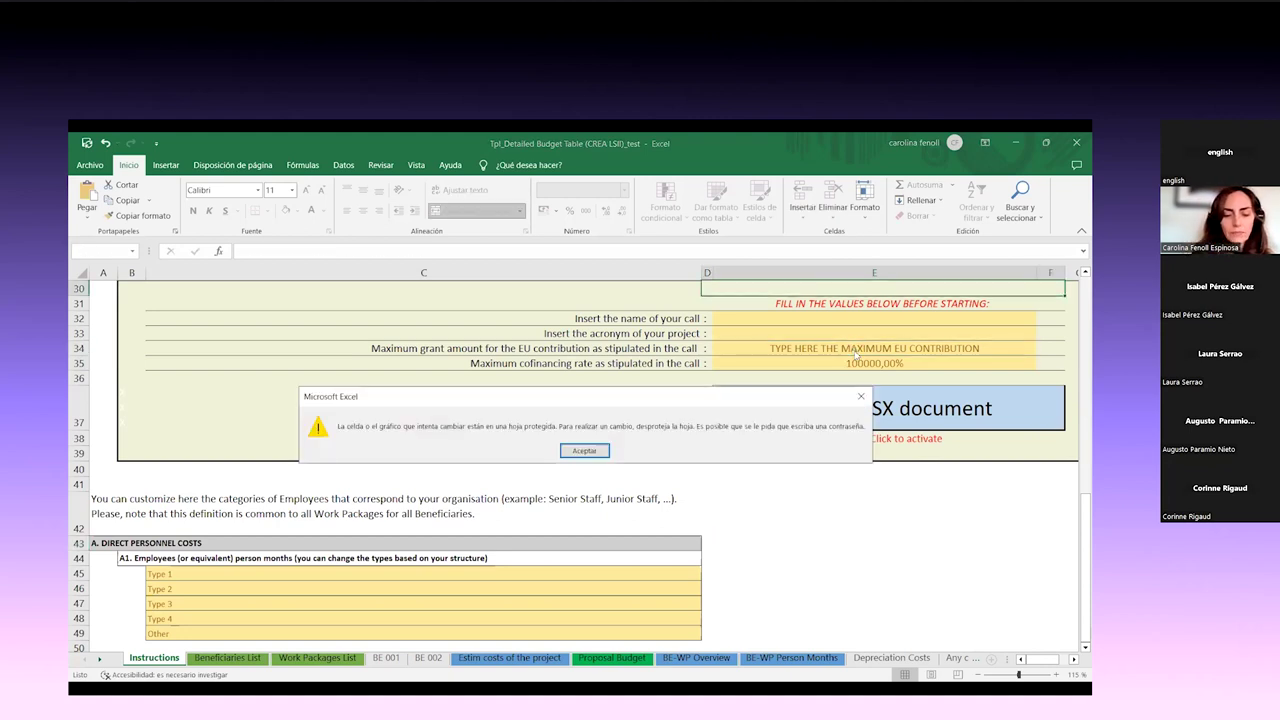
{"action": "left_click", "coordinate": [584, 451]}
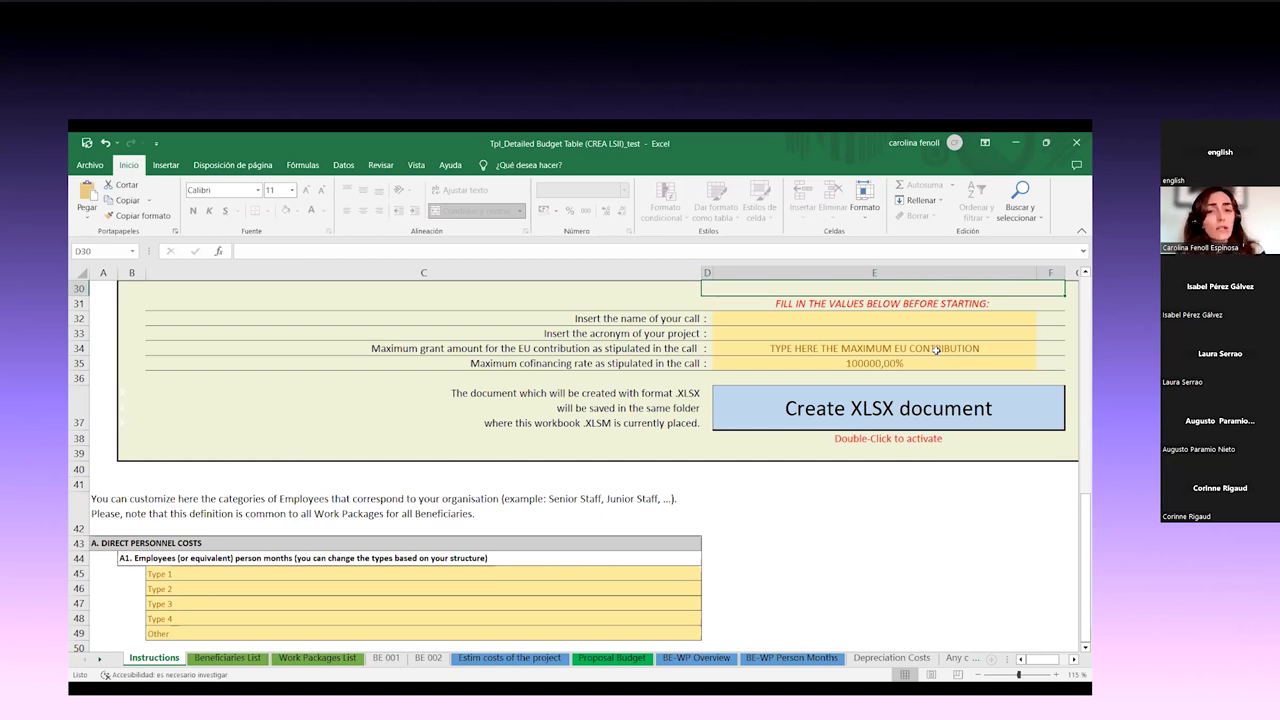
Set the maximum cofinancing rate to 60% and open the Beneficiaries List sheet
{"action": "left_click", "coordinate": [875, 364]}
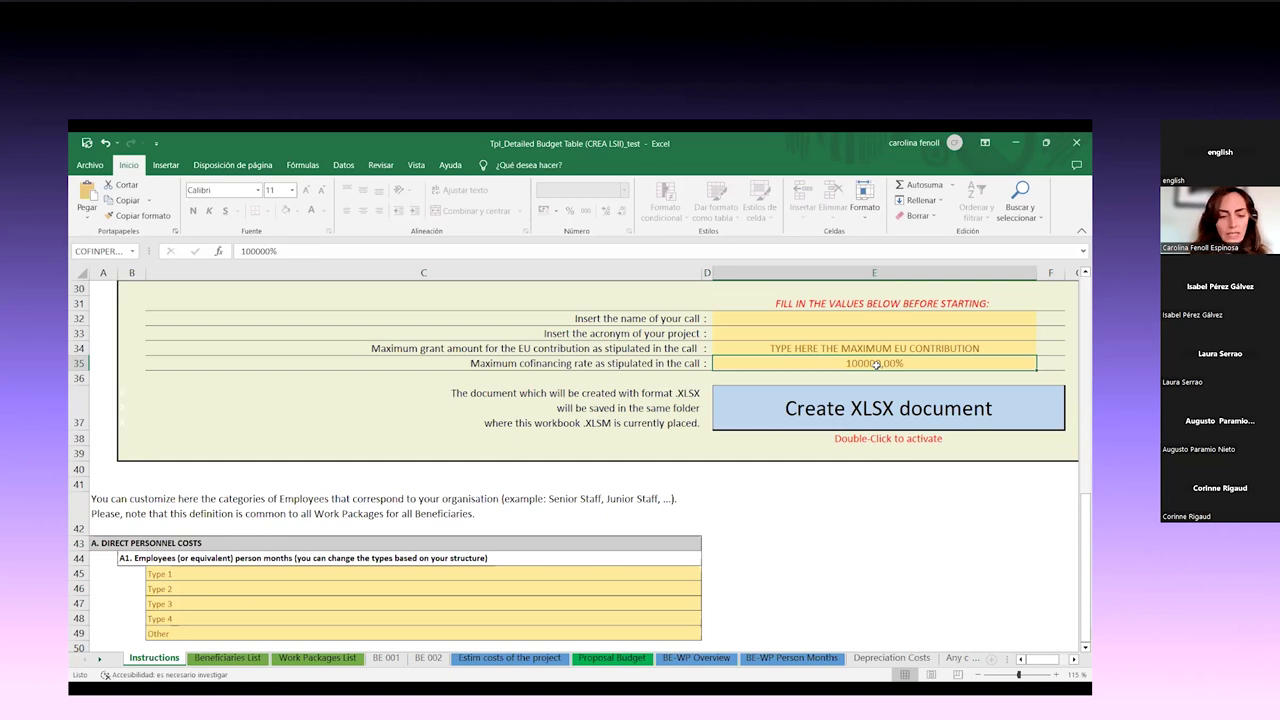
{"action": "type", "text": "60"}
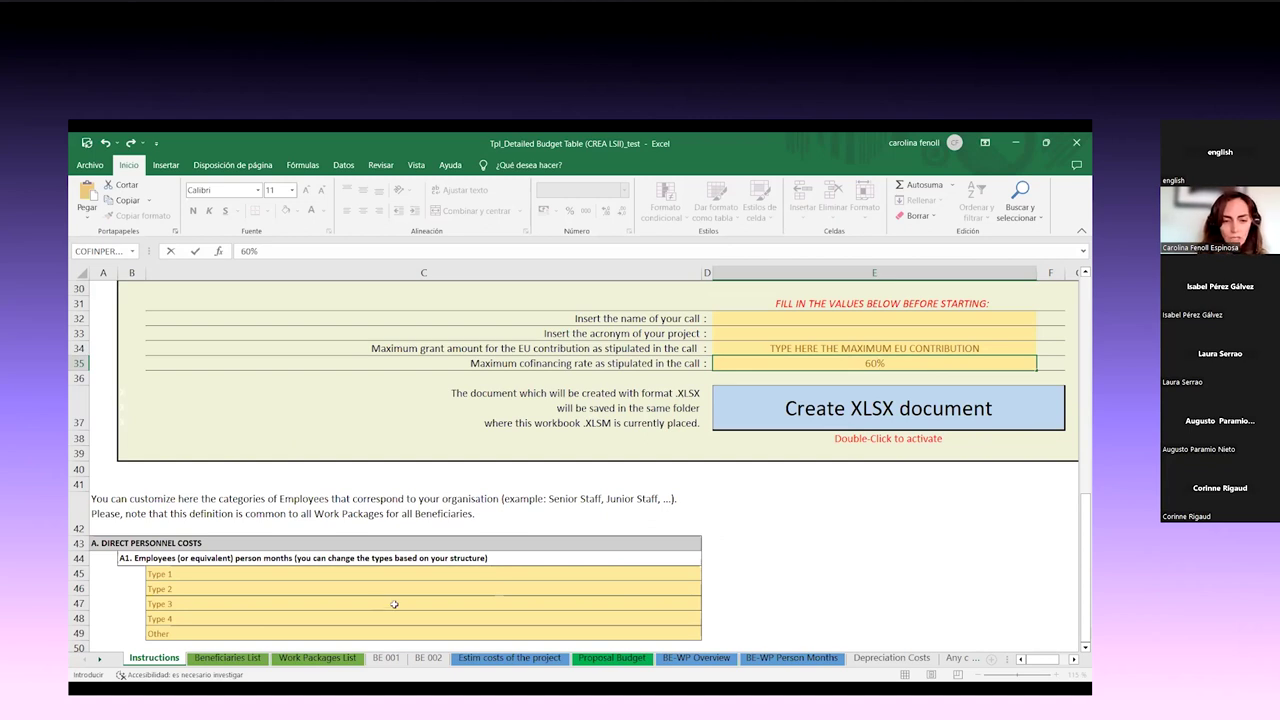
{"action": "left_click", "coordinate": [227, 659]}
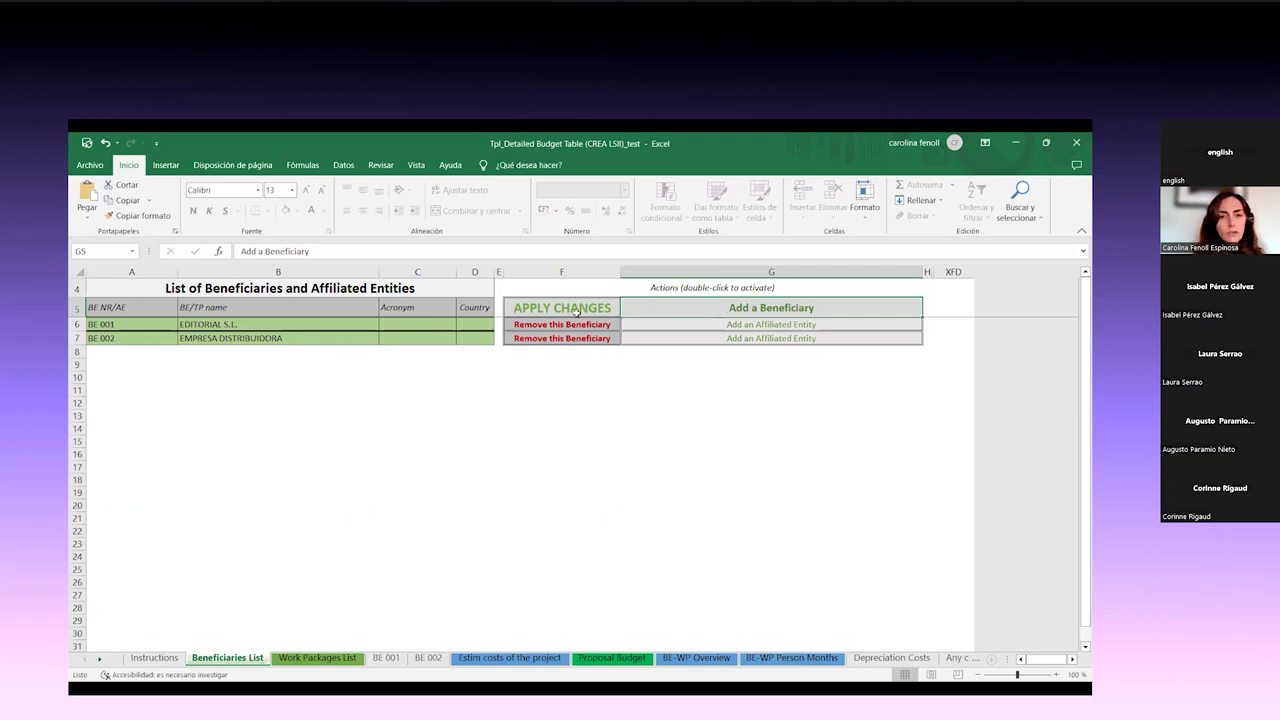
Look at the Work Packages List sheet and examine the Project Management cost categories in the BE 001 sheet
{"action": "left_click", "coordinate": [349, 660]}
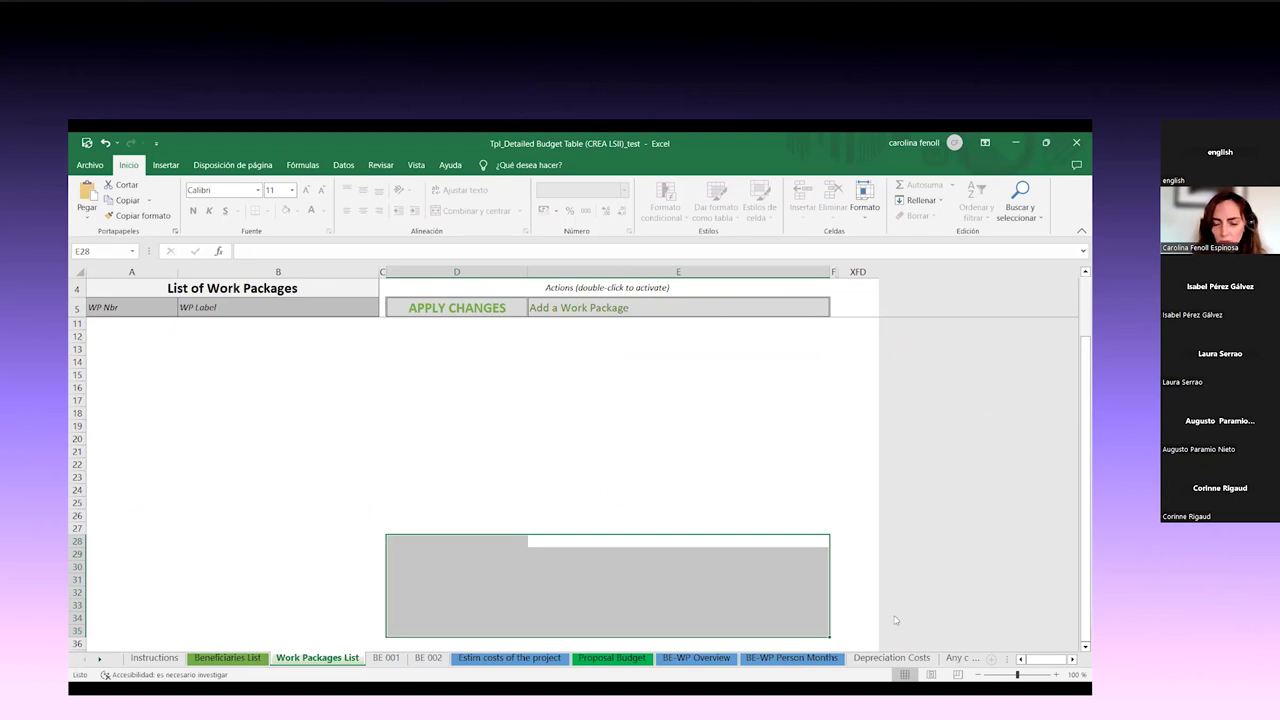
{"action": "left_click", "coordinate": [386, 658]}
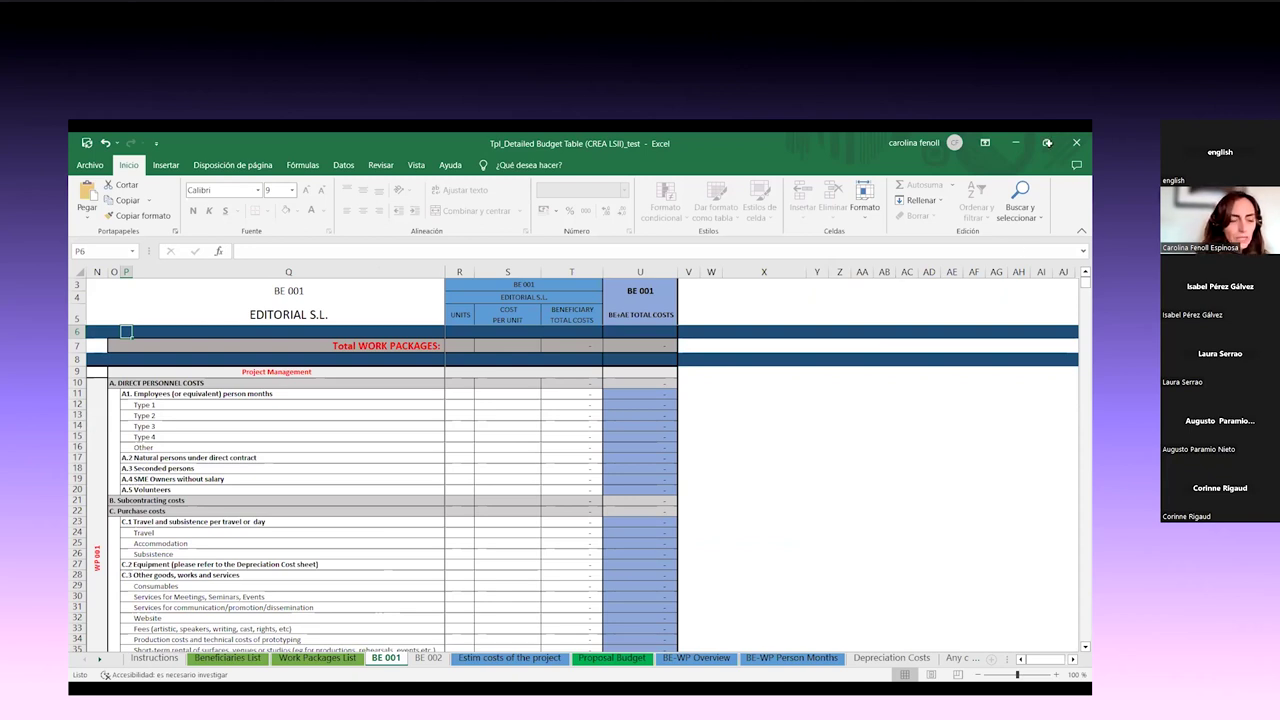
{"action": "left_click", "coordinate": [323, 371]}
{"action": "key", "text": "Down"}
{"action": "key", "text": "Down"}
{"action": "key", "text": "Down"}
{"action": "key", "text": "Down"}
{"action": "key", "text": "Down"}
{"action": "key", "text": "Down"}
{"action": "key", "text": "Down"}
{"action": "key", "text": "Down"}
{"action": "key", "text": "Down"}
{"action": "key", "text": "Down"}
{"action": "key", "text": "Down"}
{"action": "key", "text": "Down"}
{"action": "key", "text": "Down"}
{"action": "key", "text": "Down"}
{"action": "key", "text": "Down"}
{"action": "key", "text": "Down"}
{"action": "key", "text": "Down"}
{"action": "key", "text": "Down"}
{"action": "key", "text": "Down"}
{"action": "key", "text": "Down"}
{"action": "key", "text": "Down"}
{"action": "key", "text": "Down"}
{"action": "key", "text": "Down"}
{"action": "key", "text": "Down"}
{"action": "key", "text": "Down"}
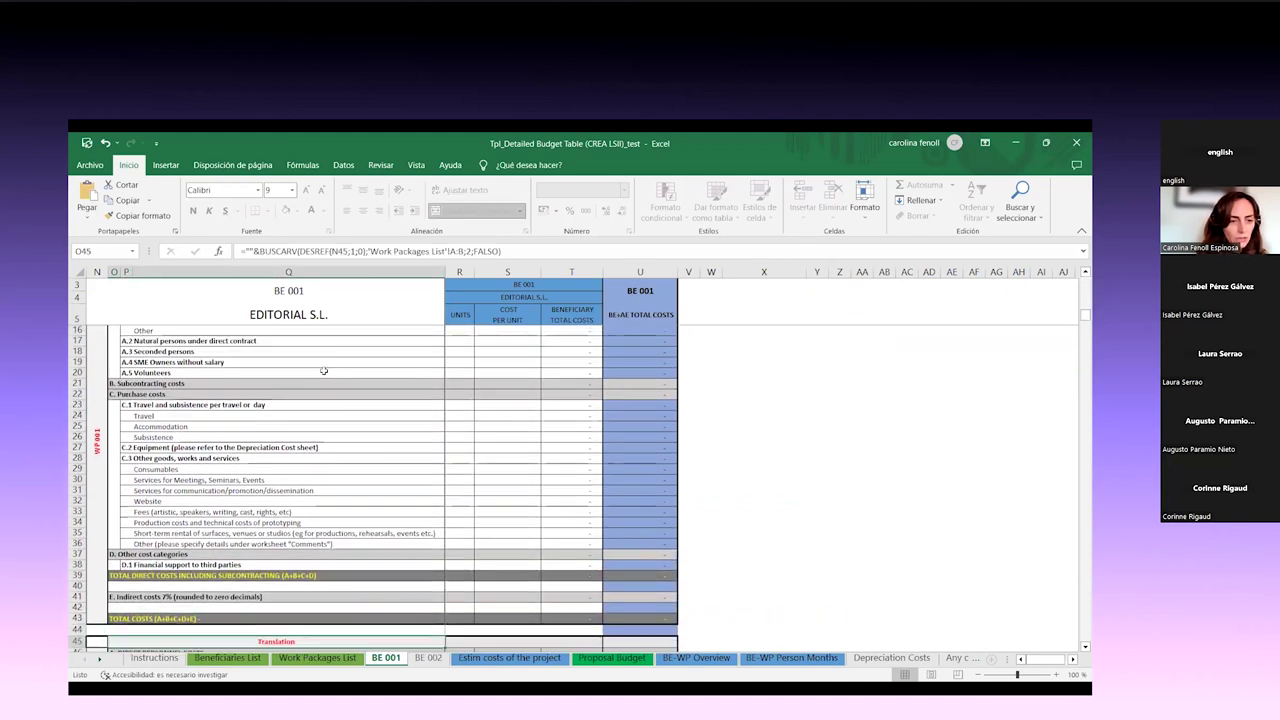
{"action": "key", "text": "Down"}
{"action": "key", "text": "Down"}
{"action": "key", "text": "Down"}
{"action": "key", "text": "Down"}
{"action": "key", "text": "Down"}
{"action": "key", "text": "Down"}
{"action": "key", "text": "Down"}
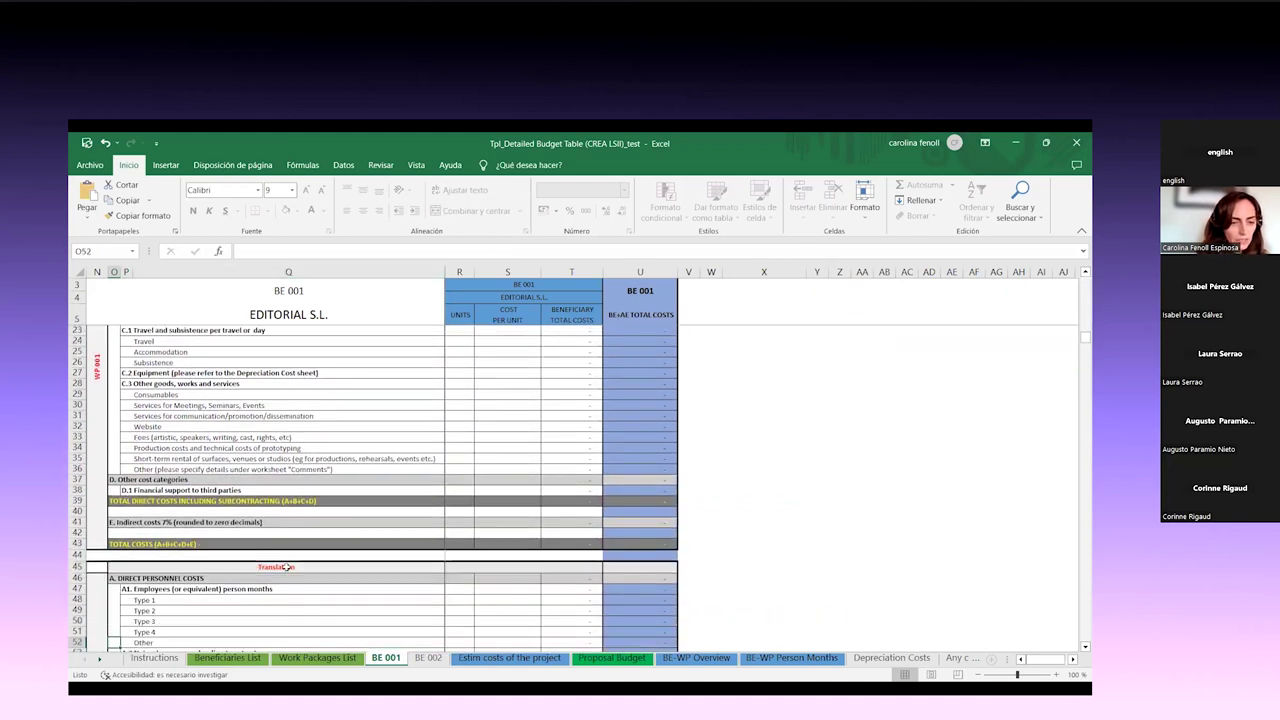
Return to the Work Packages List sheet and select its header rows and the Add a Work Package cell
{"action": "left_click", "coordinate": [349, 657]}
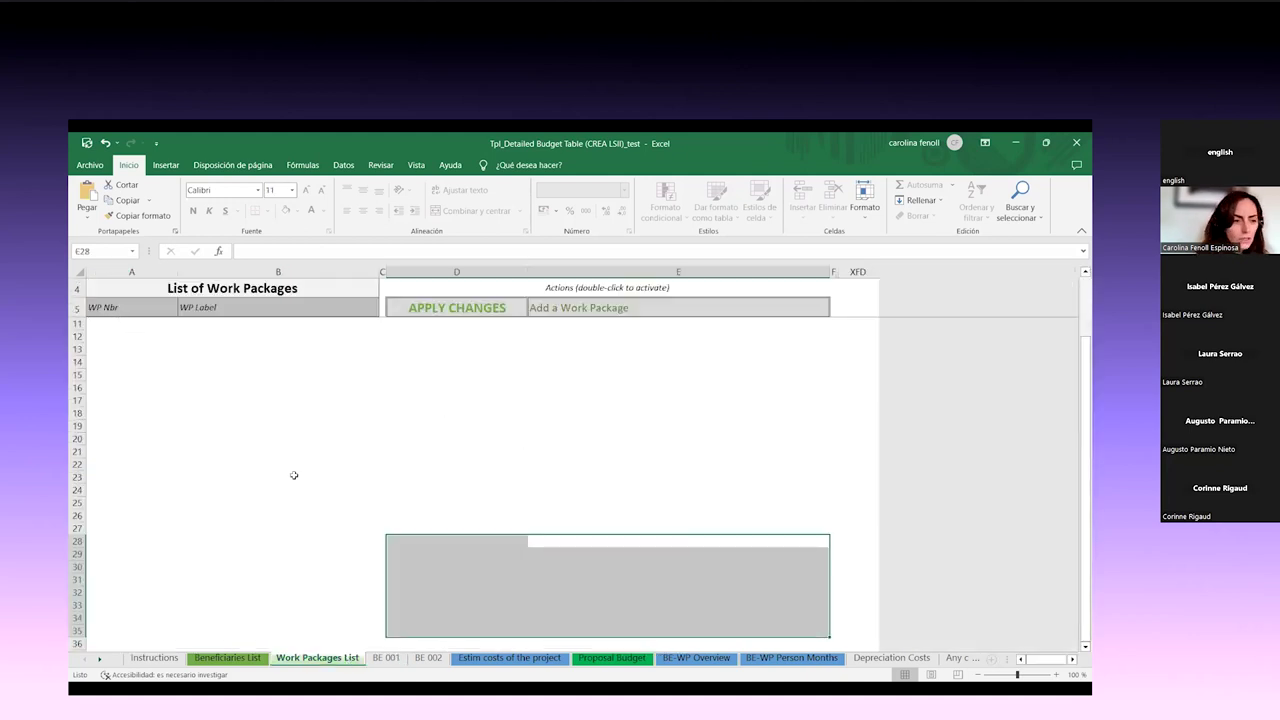
{"action": "left_click", "coordinate": [78, 308]}
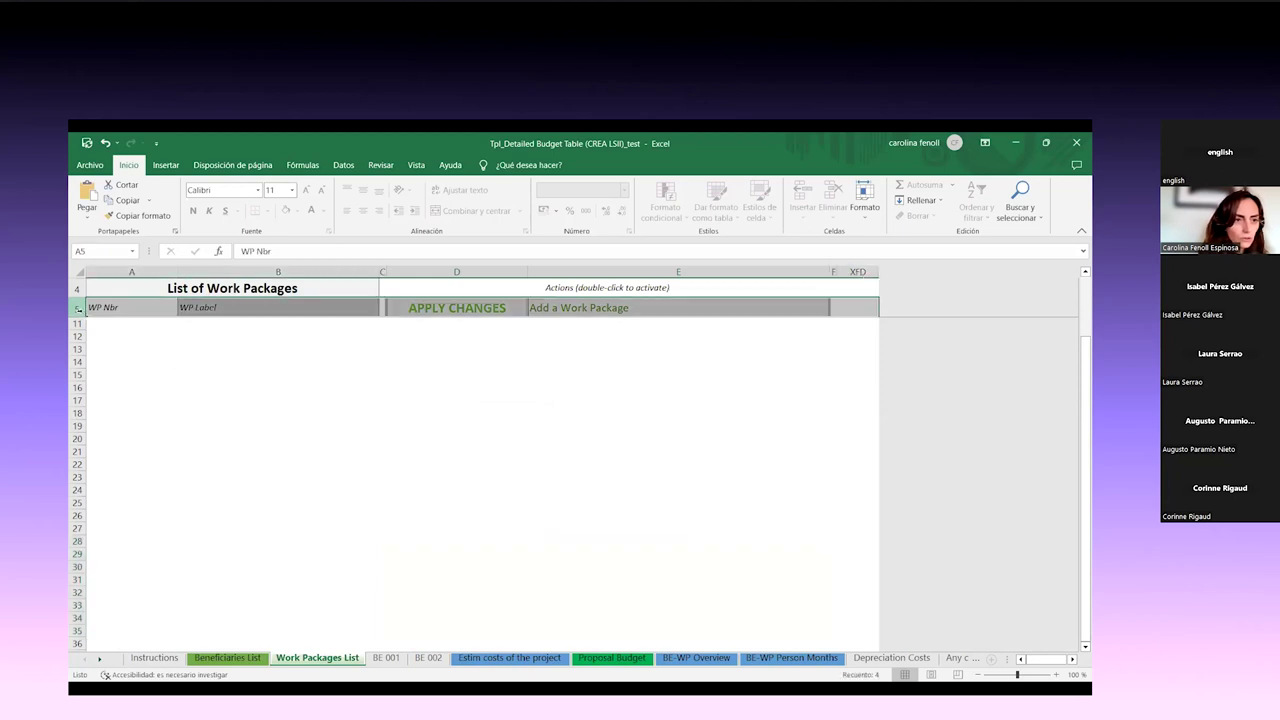
{"action": "key", "text": "Up"}
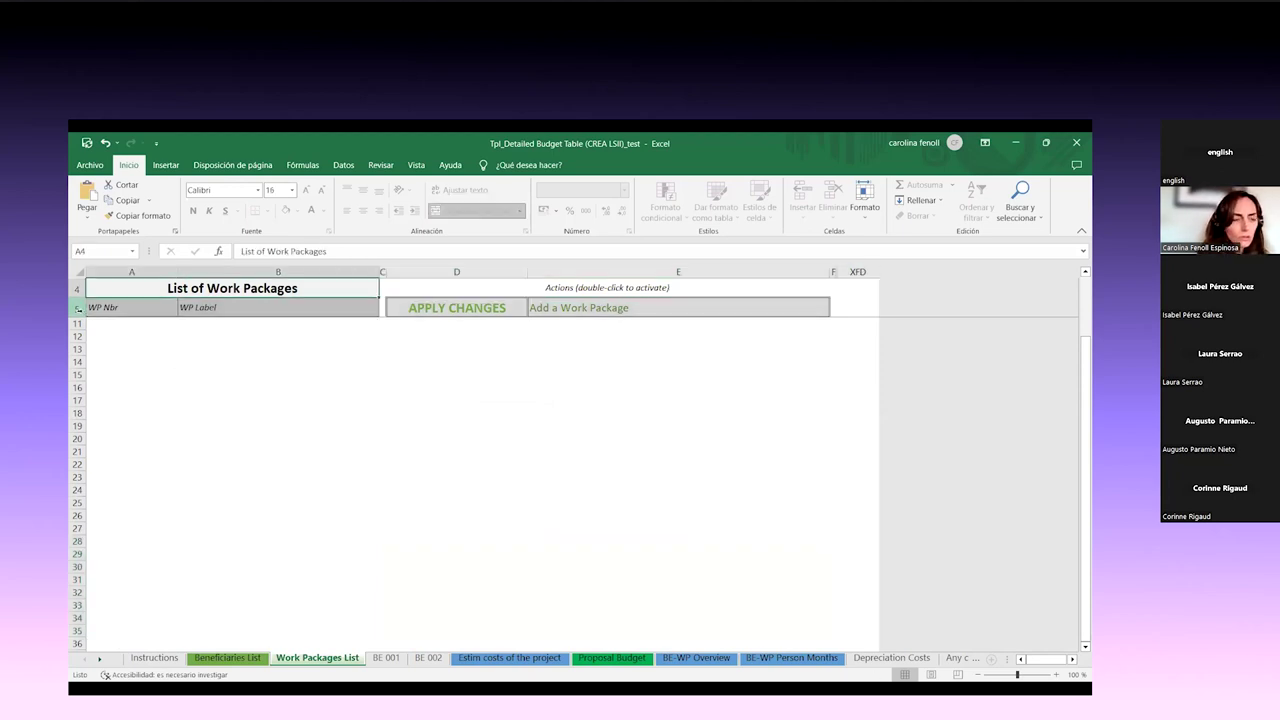
{"action": "left_click", "coordinate": [77, 289]}
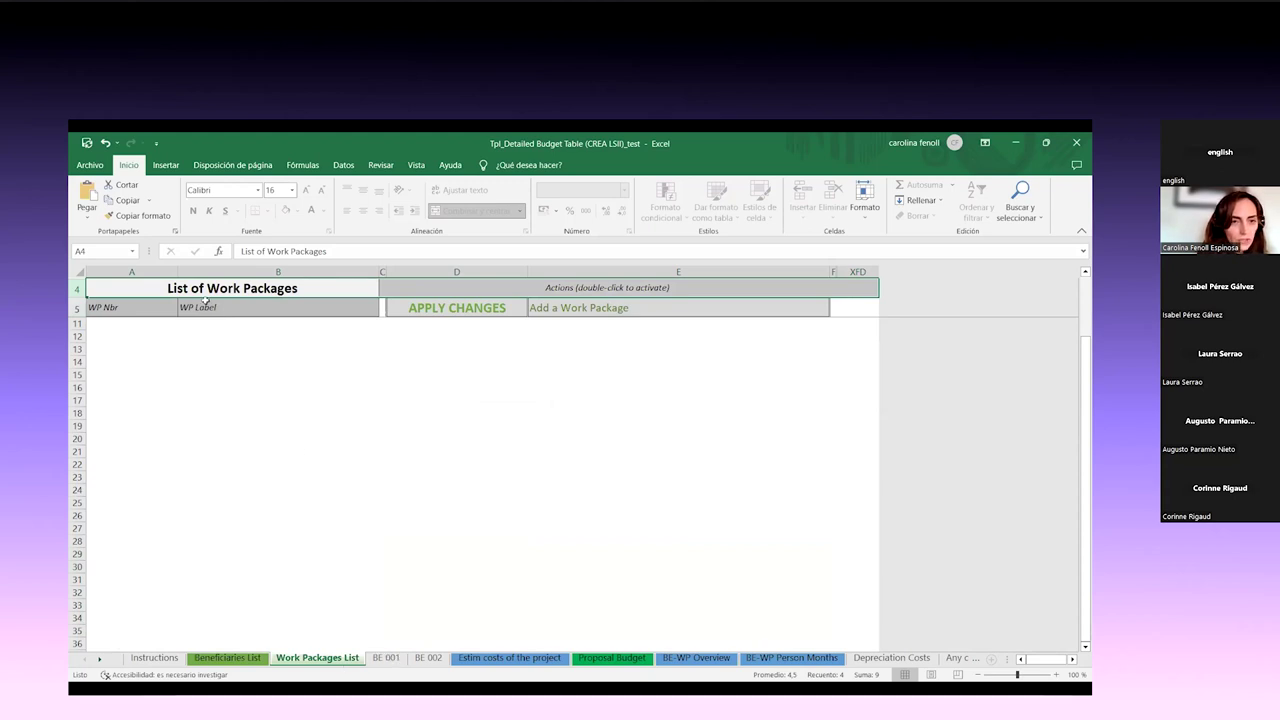
{"action": "left_click", "coordinate": [585, 308]}
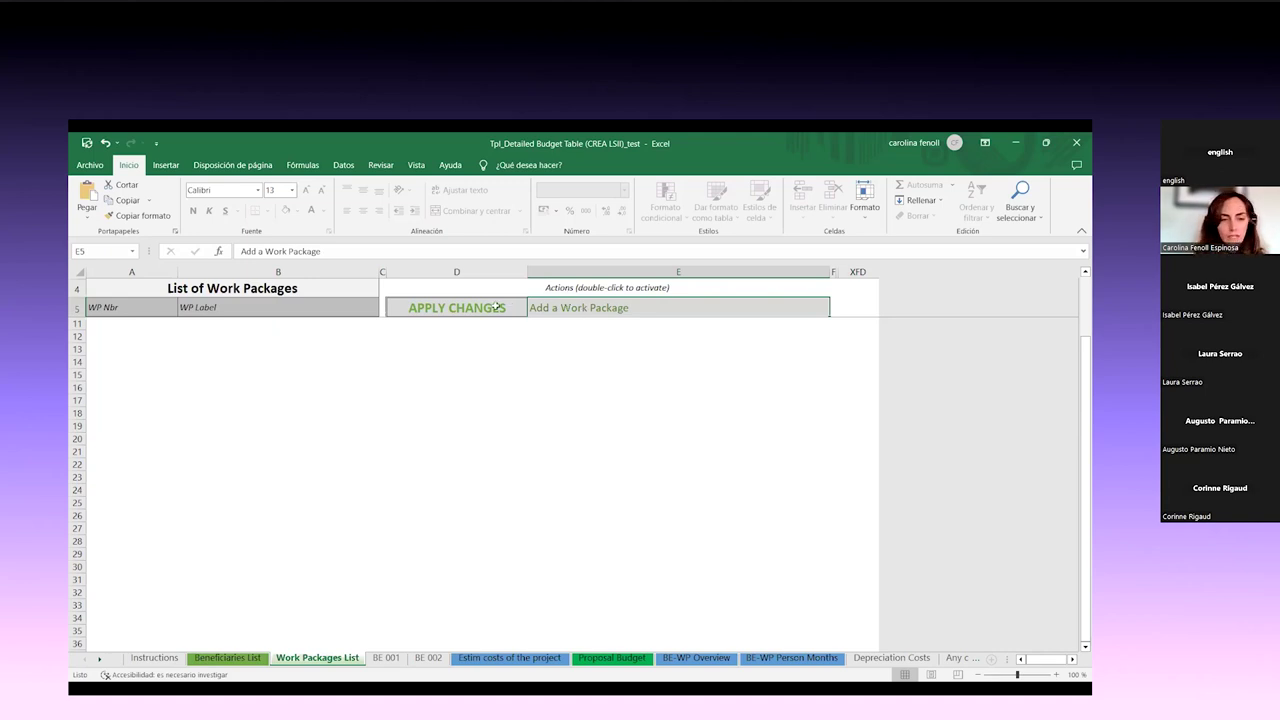
Examine the Translation work package costs in the BE 001 sheet, down to the Publication and distribution heading
{"action": "left_click", "coordinate": [386, 659]}
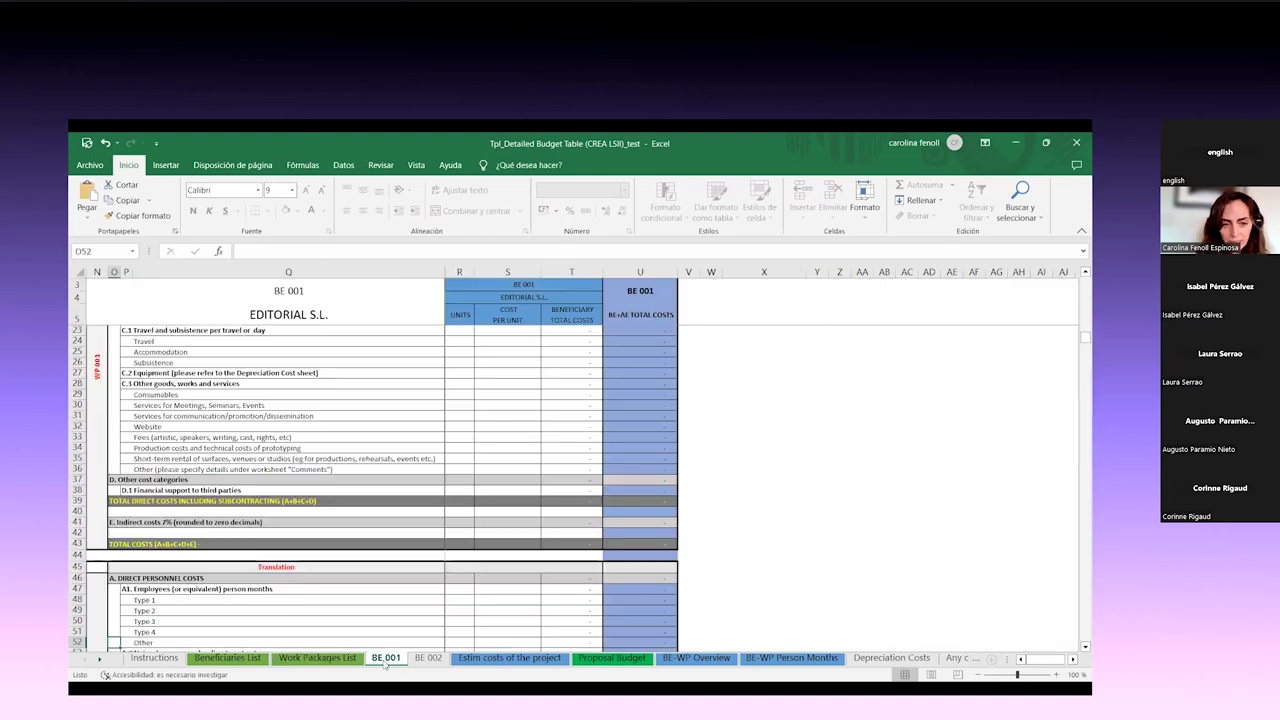
{"action": "left_click", "coordinate": [340, 567]}
{"action": "key", "text": "Down"}
{"action": "key", "text": "Down"}
{"action": "key", "text": "Down"}
{"action": "key", "text": "Down"}
{"action": "key", "text": "Down"}
{"action": "key", "text": "Down"}
{"action": "key", "text": "Down"}
{"action": "key", "text": "Down"}
{"action": "key", "text": "Down"}
{"action": "key", "text": "Down"}
{"action": "key", "text": "Down"}
{"action": "key", "text": "Down"}
{"action": "key", "text": "Down"}
{"action": "key", "text": "Down"}
{"action": "key", "text": "Down"}
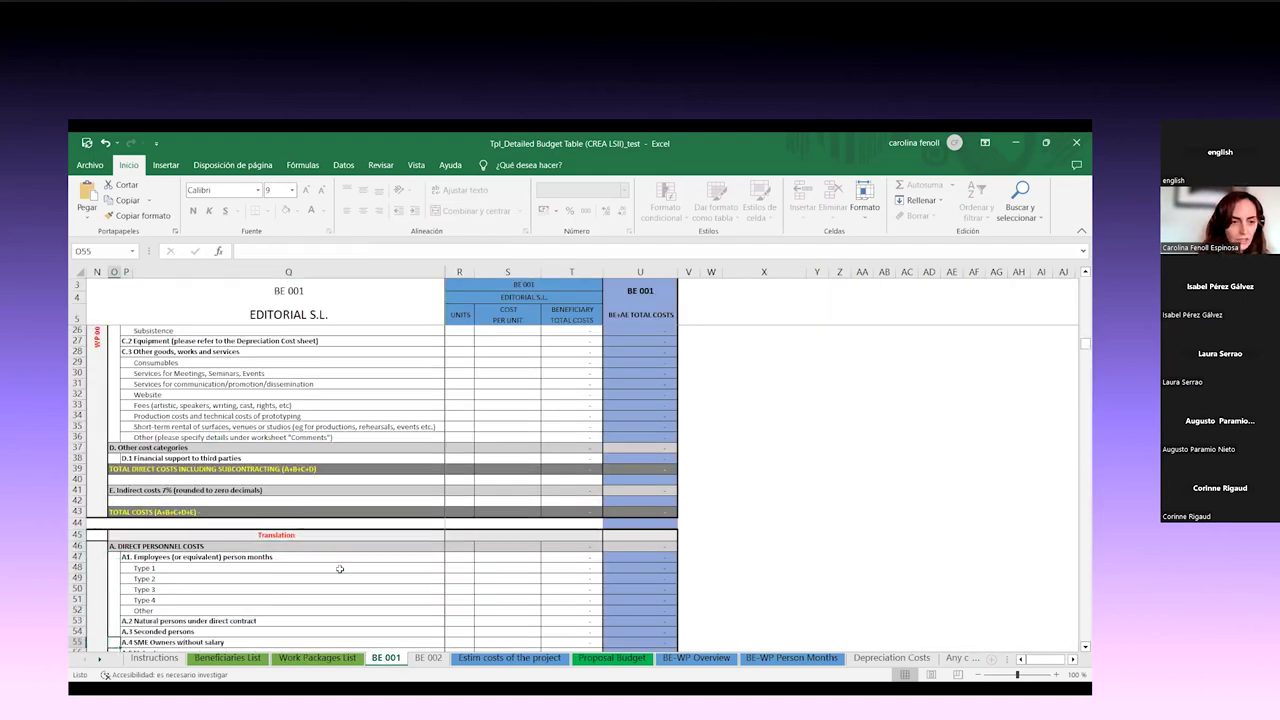
{"action": "key", "text": "Down"}
{"action": "key", "text": "Down"}
{"action": "key", "text": "Down"}
{"action": "key", "text": "Down"}
{"action": "key", "text": "Down"}
{"action": "key", "text": "Down"}
{"action": "key", "text": "Down"}
{"action": "key", "text": "Down"}
{"action": "key", "text": "Down"}
{"action": "key", "text": "Down"}
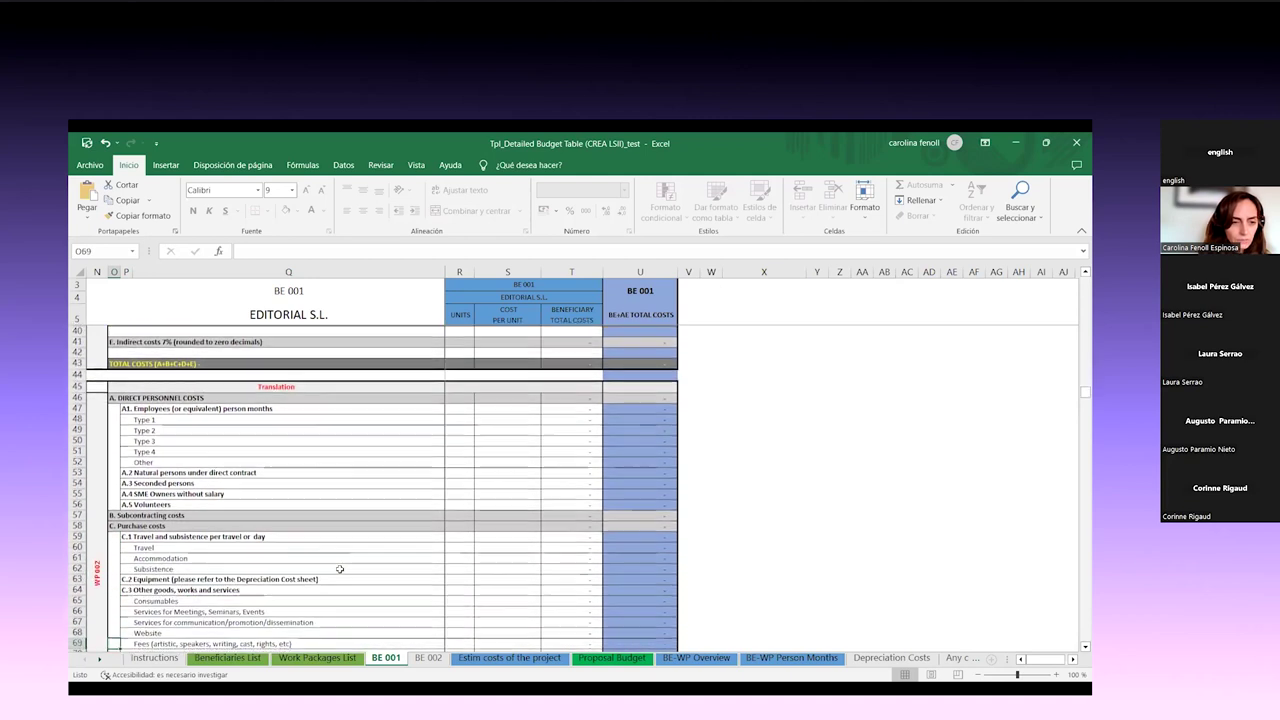
{"action": "key", "text": "Down"}
{"action": "key", "text": "Down"}
{"action": "key", "text": "Down"}
{"action": "key", "text": "Down"}
{"action": "key", "text": "Down"}
{"action": "key", "text": "Down"}
{"action": "key", "text": "Down"}
{"action": "key", "text": "Down"}
{"action": "key", "text": "Down"}
{"action": "key", "text": "Down"}
{"action": "key", "text": "Down"}
{"action": "key", "text": "Down"}
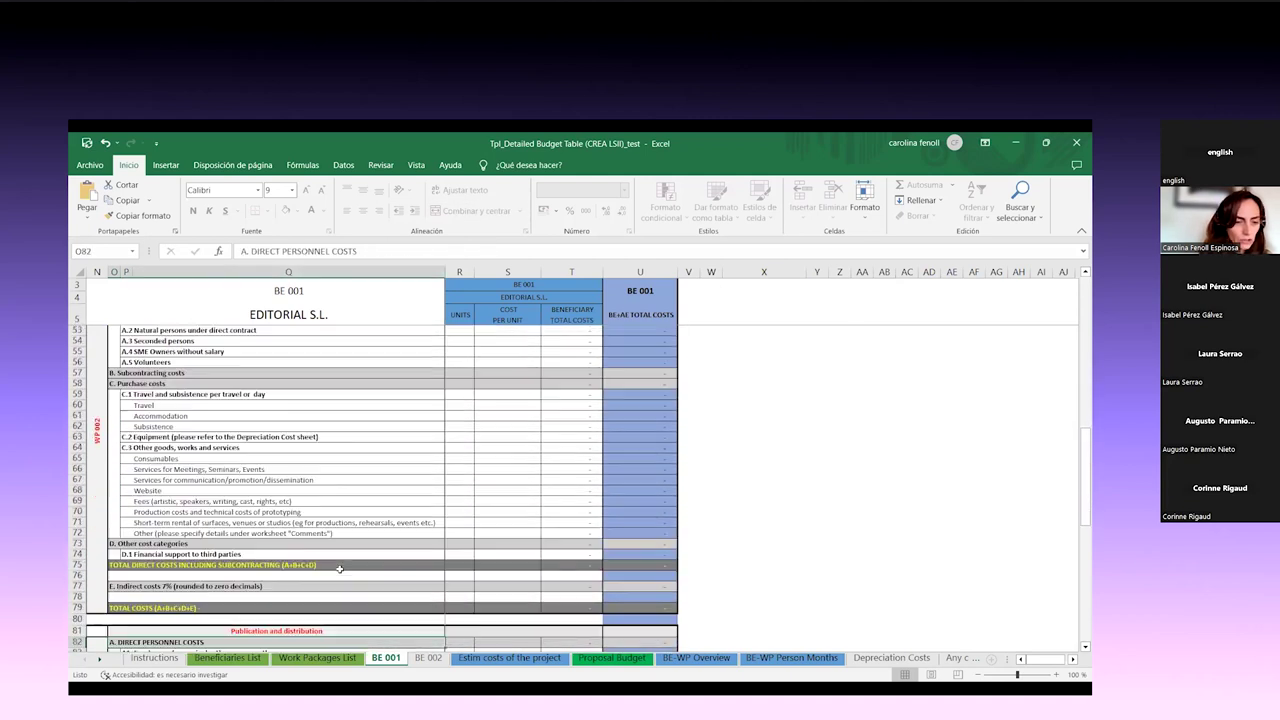
{"action": "key", "text": "Down"}
{"action": "key", "text": "Down"}
{"action": "key", "text": "Down"}
{"action": "key", "text": "Down"}
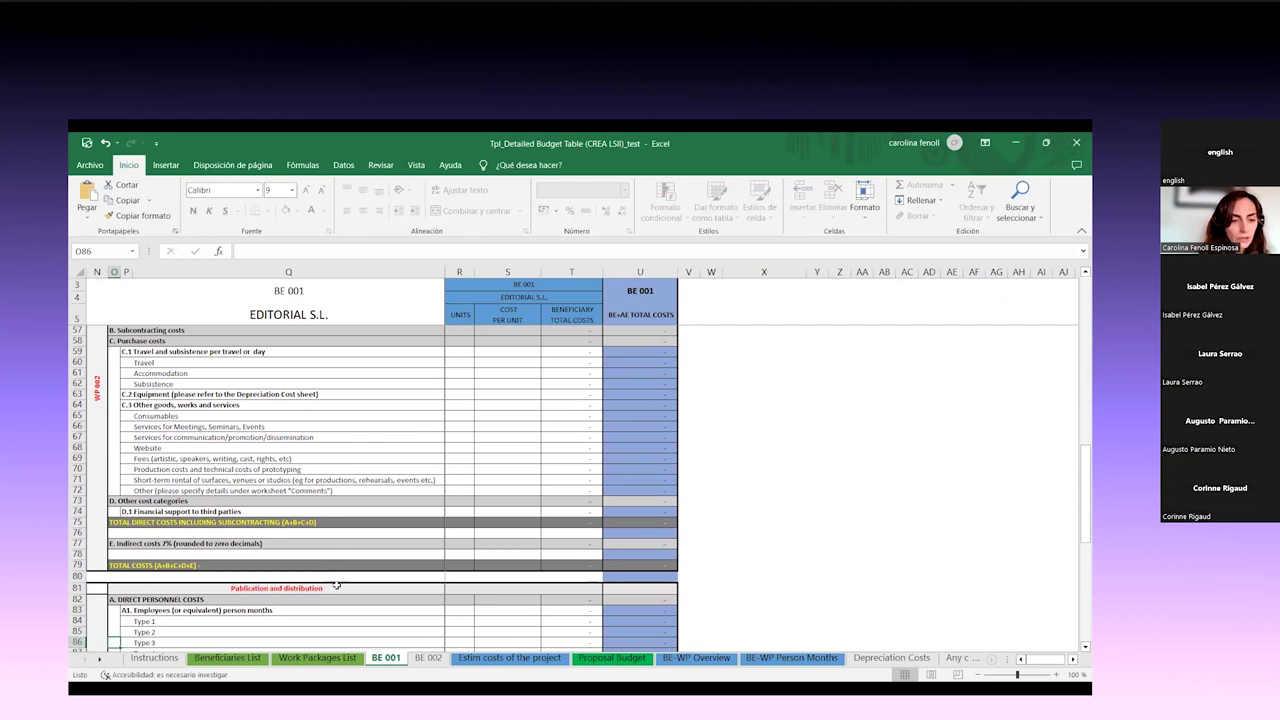
{"action": "left_click", "coordinate": [337, 590]}
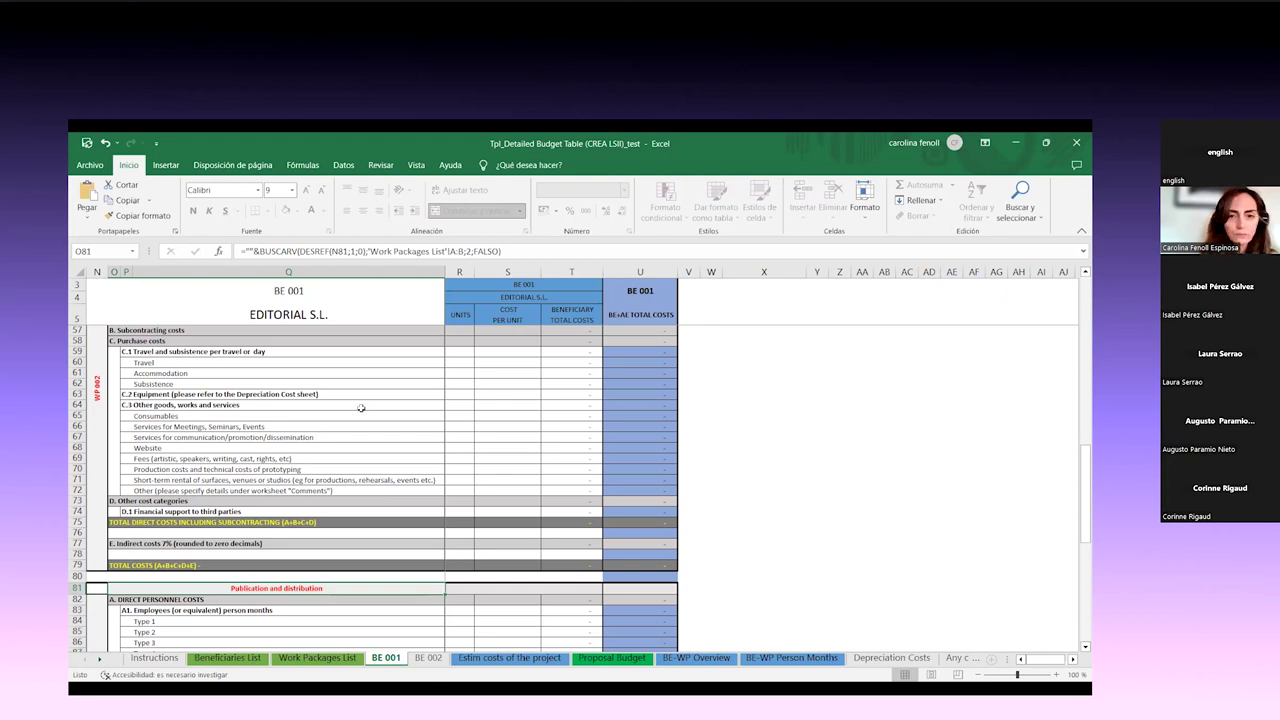
Go back up through the WP 002 cost lines of BE 001 to the start of the Translation work package
{"action": "key", "text": "Up"}
{"action": "key", "text": "Up"}
{"action": "key", "text": "Up"}
{"action": "key", "text": "Up"}
{"action": "key", "text": "Up"}
{"action": "key", "text": "Up"}
{"action": "key", "text": "Up"}
{"action": "key", "text": "Up"}
{"action": "key", "text": "Up"}
{"action": "key", "text": "Up"}
{"action": "key", "text": "Up"}
{"action": "key", "text": "Up"}
{"action": "key", "text": "Up"}
{"action": "key", "text": "Up"}
{"action": "key", "text": "Up"}
{"action": "key", "text": "Up"}
{"action": "key", "text": "Up"}
{"action": "key", "text": "Up"}
{"action": "key", "text": "Up"}
{"action": "key", "text": "Up"}
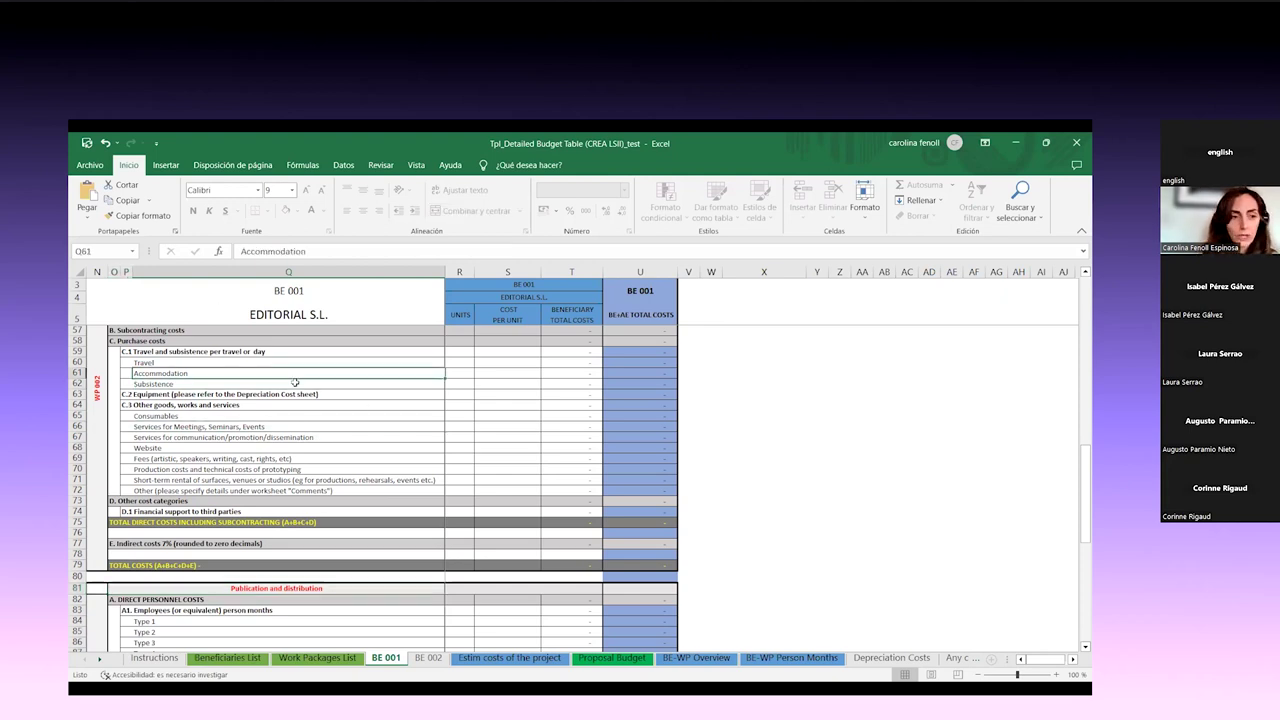
{"action": "key", "text": "Up"}
{"action": "key", "text": "Up"}
{"action": "key", "text": "Up"}
{"action": "key", "text": "Up"}
{"action": "key", "text": "Up"}
{"action": "key", "text": "Up"}
{"action": "key", "text": "Up"}
{"action": "key", "text": "Up"}
{"action": "key", "text": "Up"}
{"action": "key", "text": "Up"}
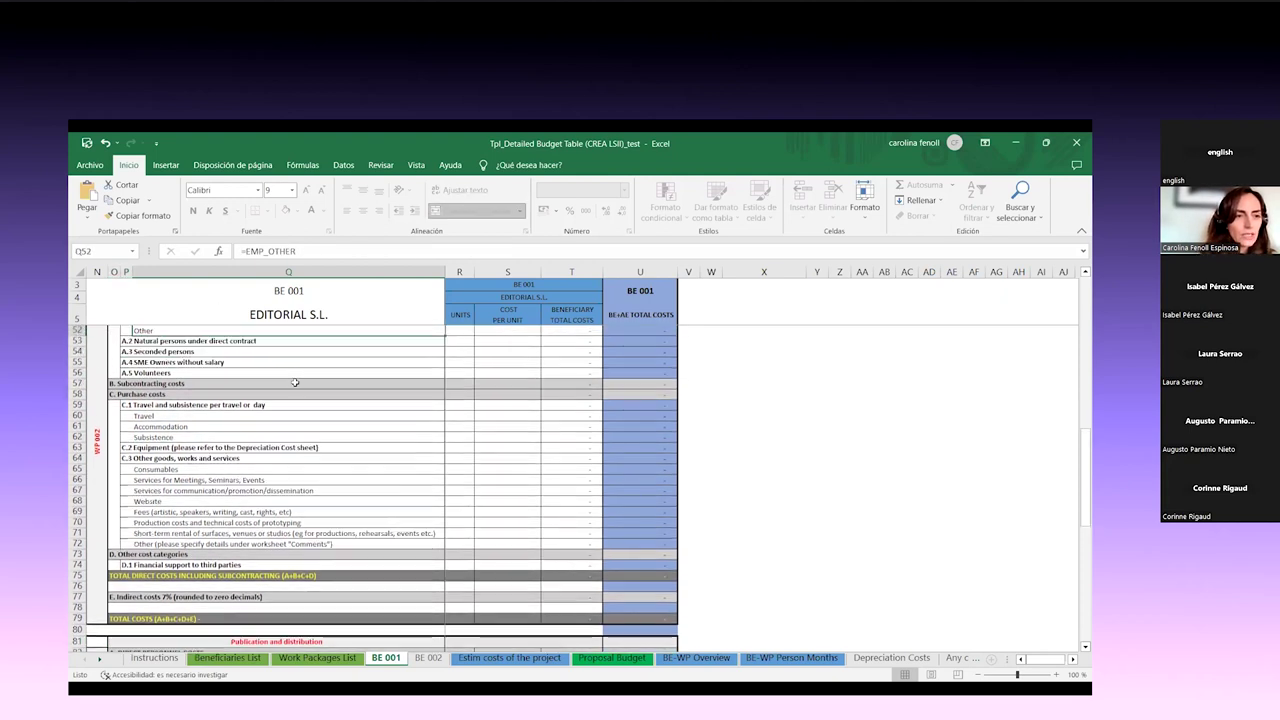
{"action": "key", "text": "Up"}
{"action": "key", "text": "Up"}
{"action": "key", "text": "Up"}
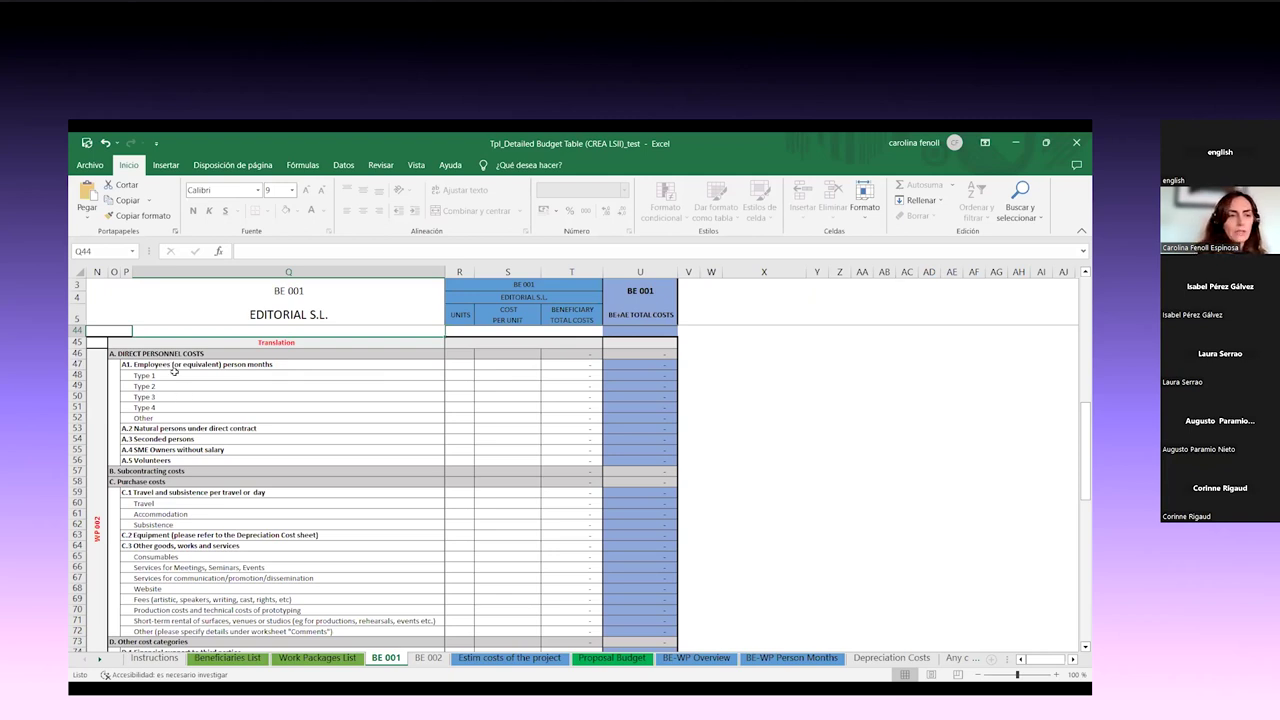
Examine the Translation work package's direct personnel cost lines from Type 3 to A.5 Volunteers, ending at B. Subcontracting costs
{"action": "left_click", "coordinate": [174, 393]}
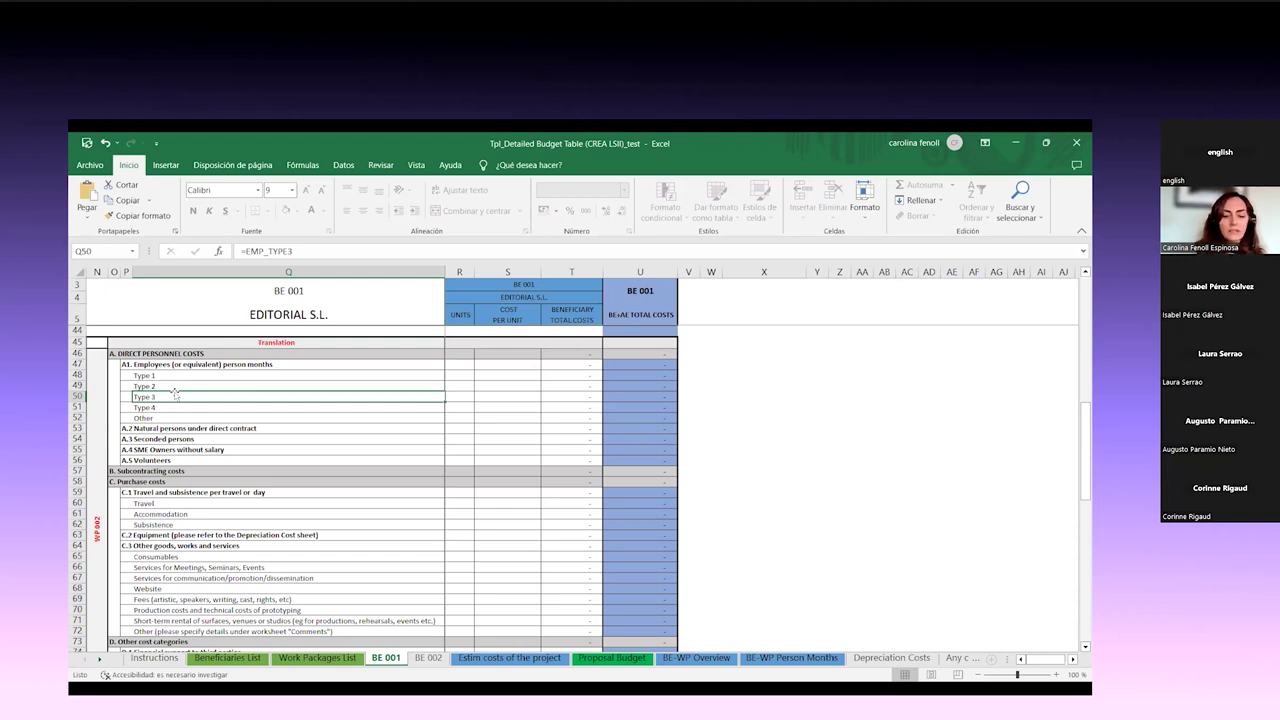
{"action": "key", "text": "Down"}
{"action": "key", "text": "Down"}
{"action": "key", "text": "Down"}
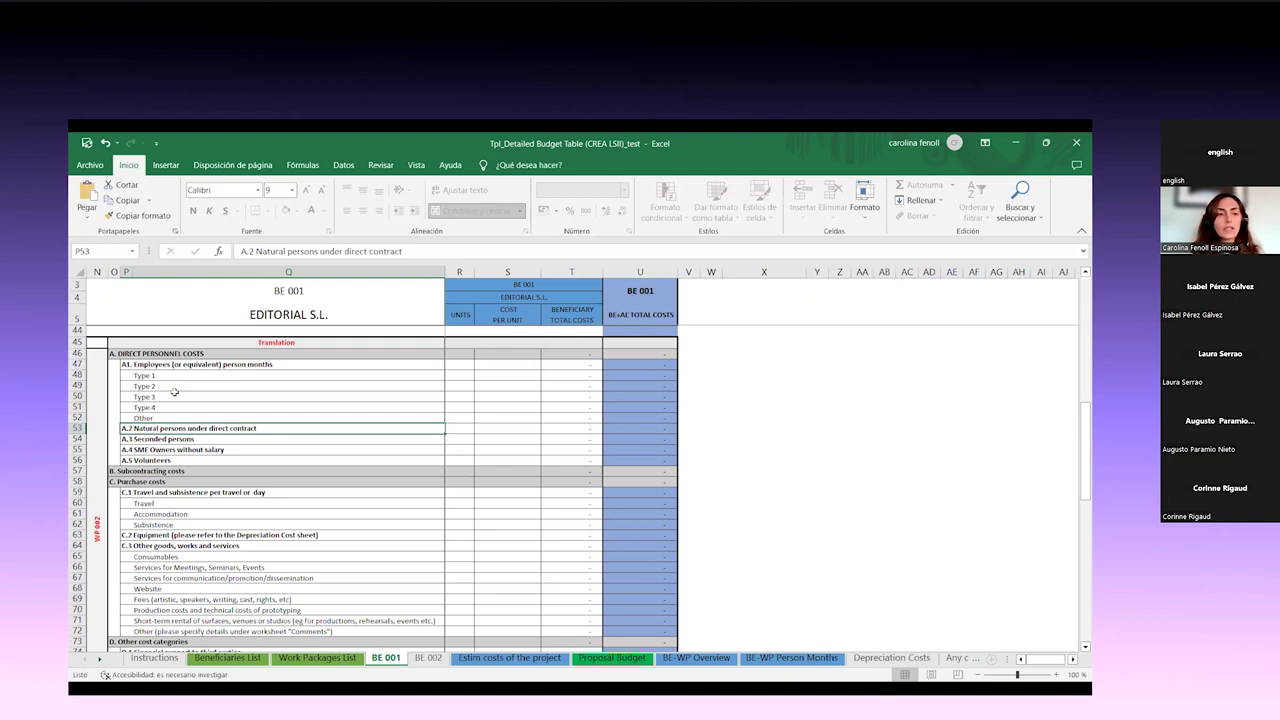
{"action": "key", "text": "Down"}
{"action": "key", "text": "Down"}
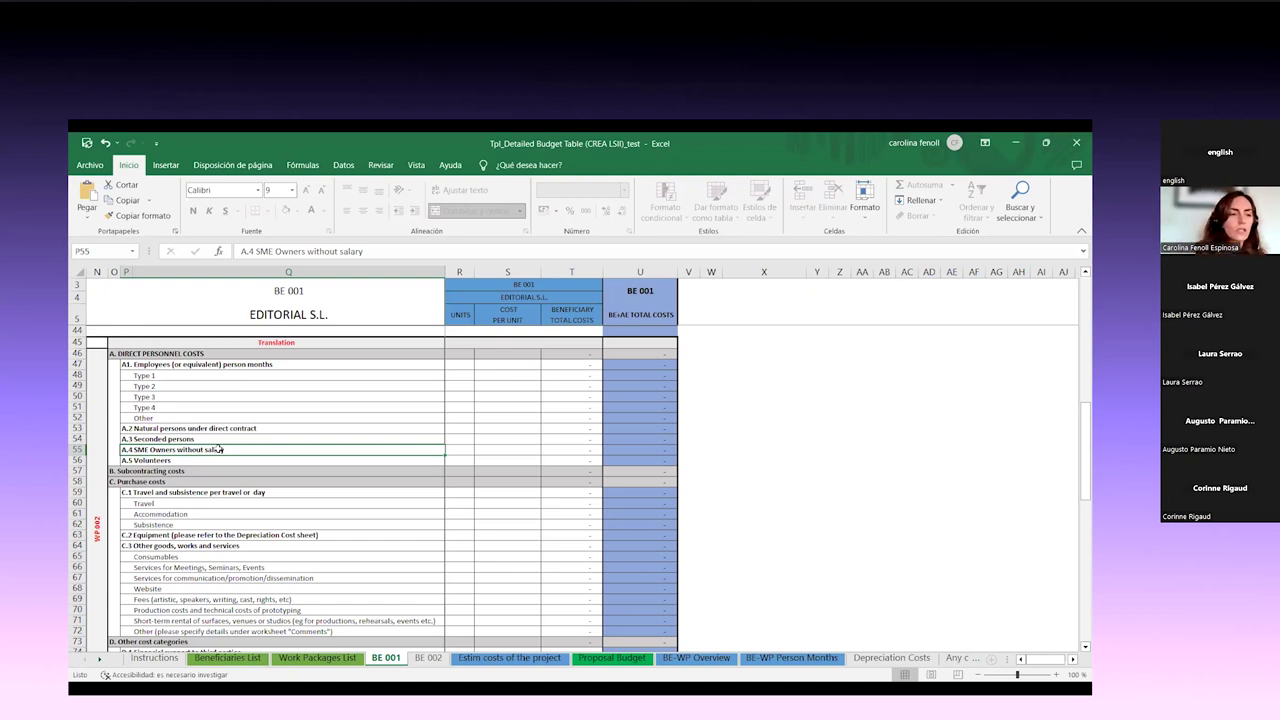
{"action": "left_click", "coordinate": [220, 460]}
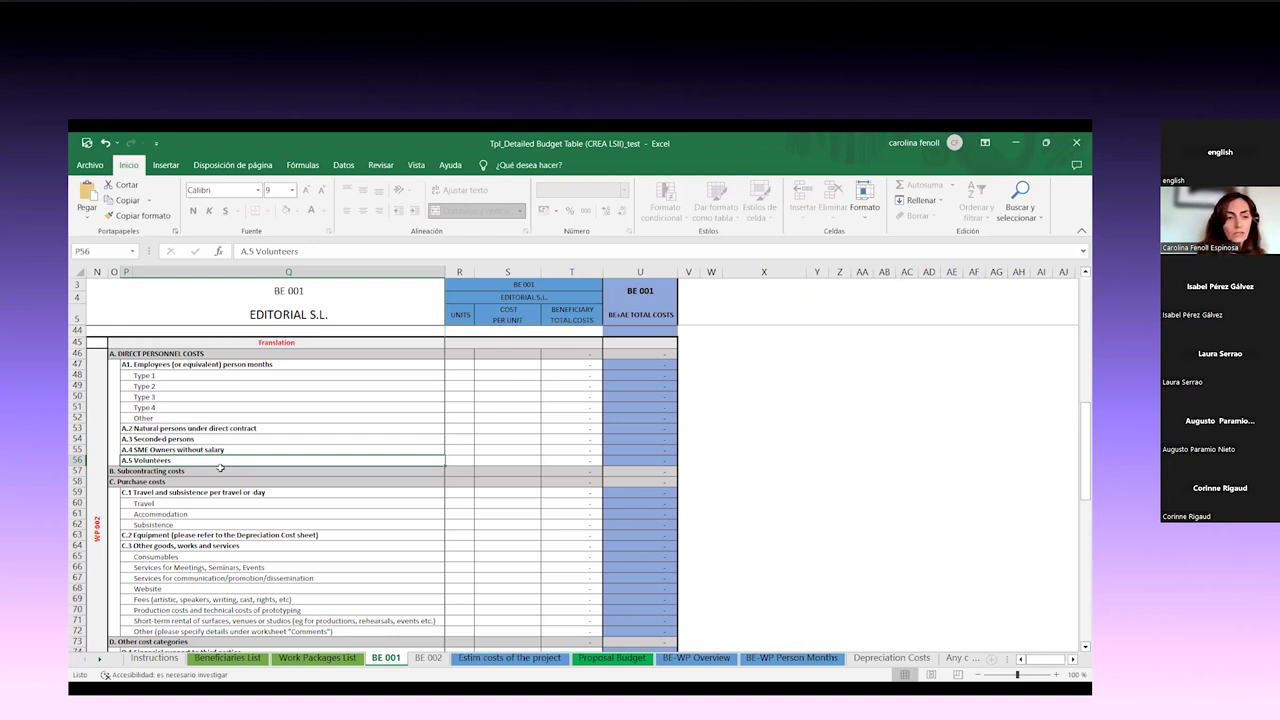
{"action": "left_click", "coordinate": [222, 471]}
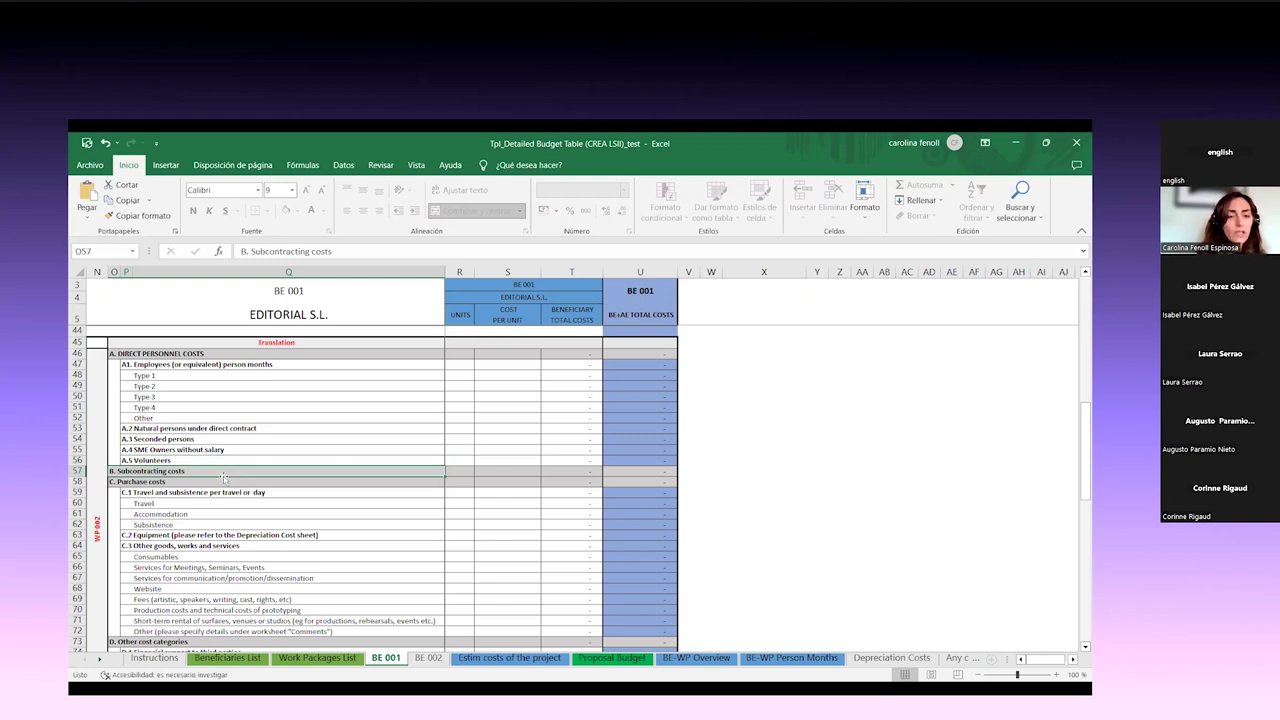
Examine the Translation work package's purchase cost lines, from C.1 Travel and subsistence and its unit cells to Services for communication/promotion/dissemination
{"action": "left_click", "coordinate": [463, 469]}
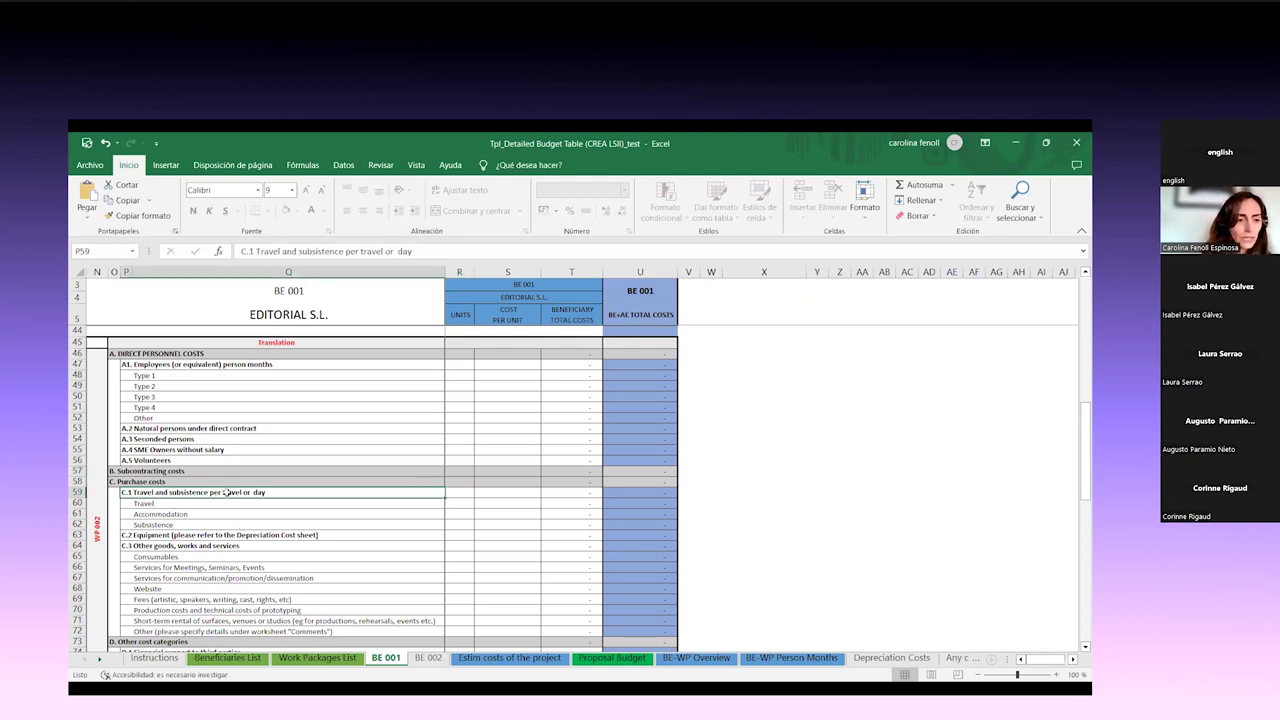
{"action": "left_click", "coordinate": [227, 492]}
{"action": "left_click", "coordinate": [243, 502]}
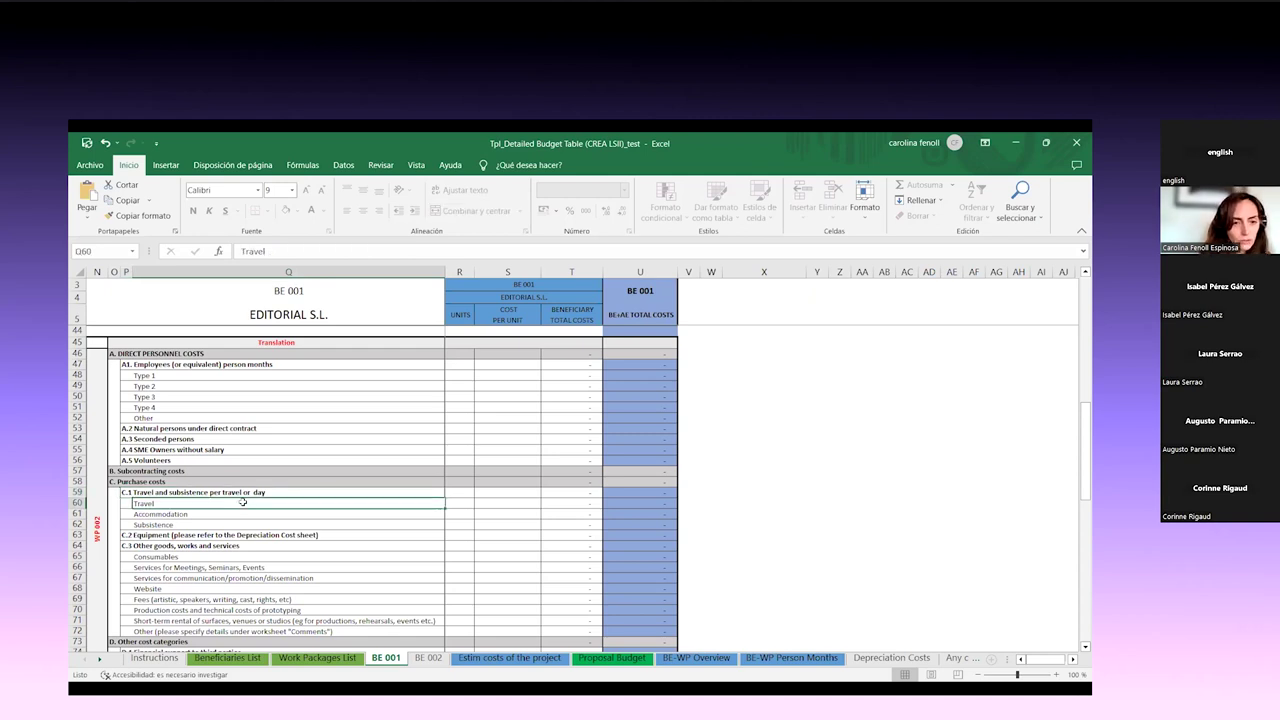
{"action": "key", "text": "Tab"}
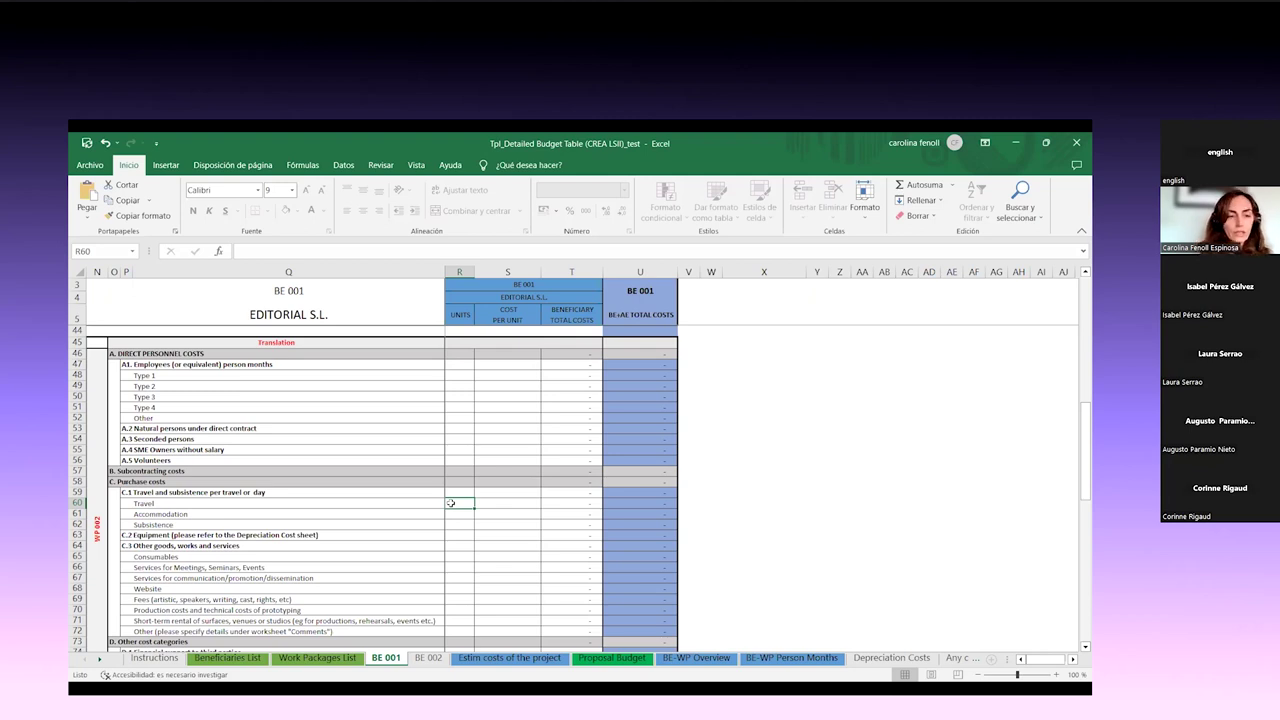
{"action": "left_click", "coordinate": [451, 516]}
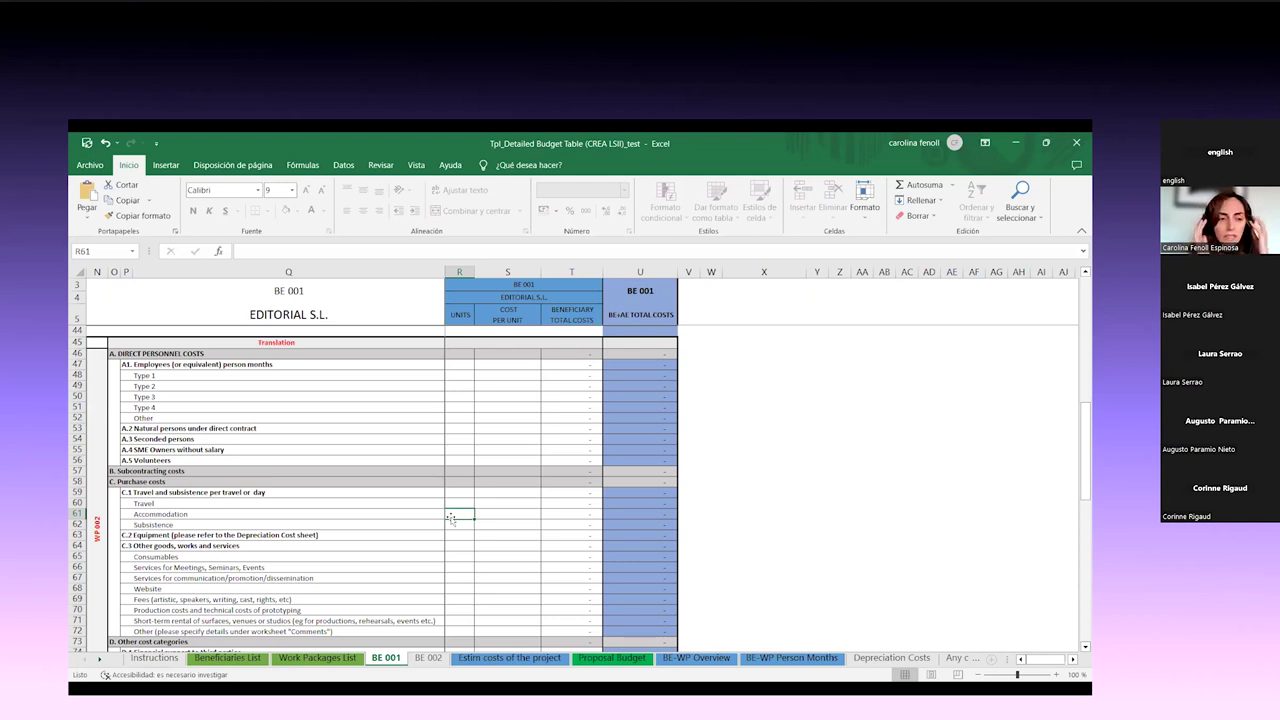
{"action": "left_click", "coordinate": [456, 532]}
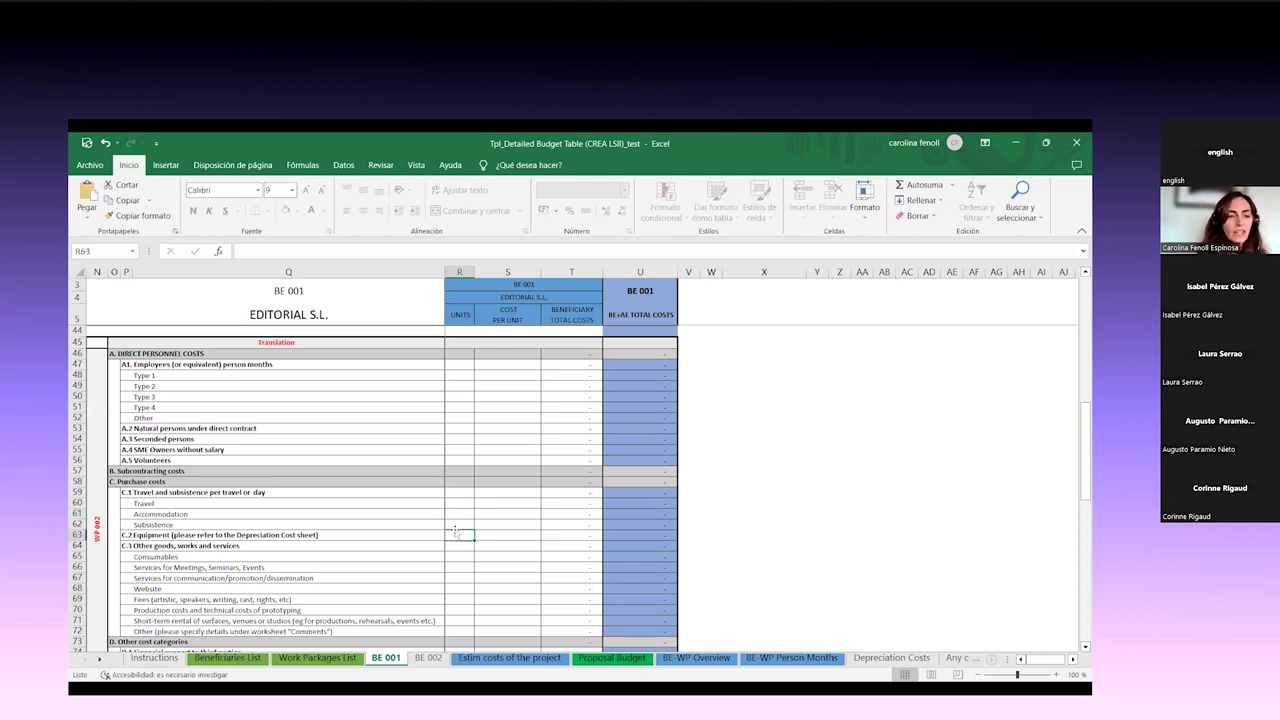
{"action": "left_click", "coordinate": [299, 576]}
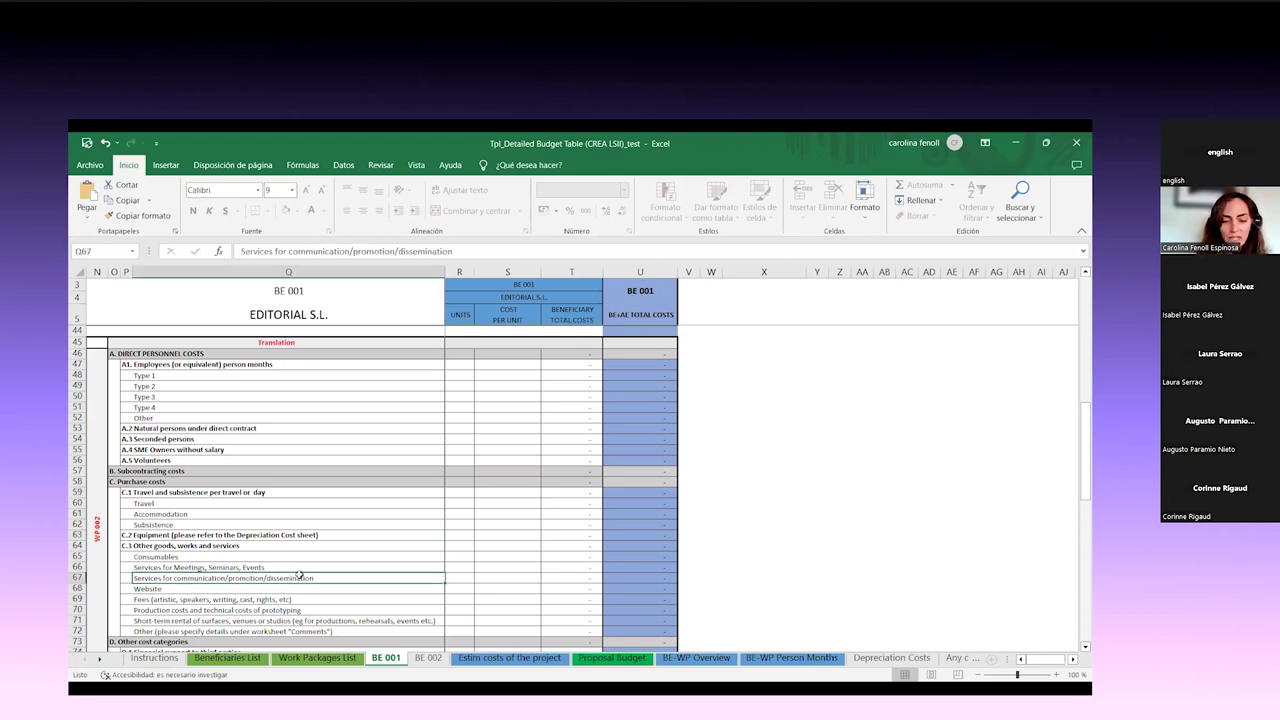
Look through the Estim costs of the project, Proposal Budget, BE-WP Person Months and Depreciation Costs sheets, ending on Any comments
{"action": "left_click", "coordinate": [510, 658]}
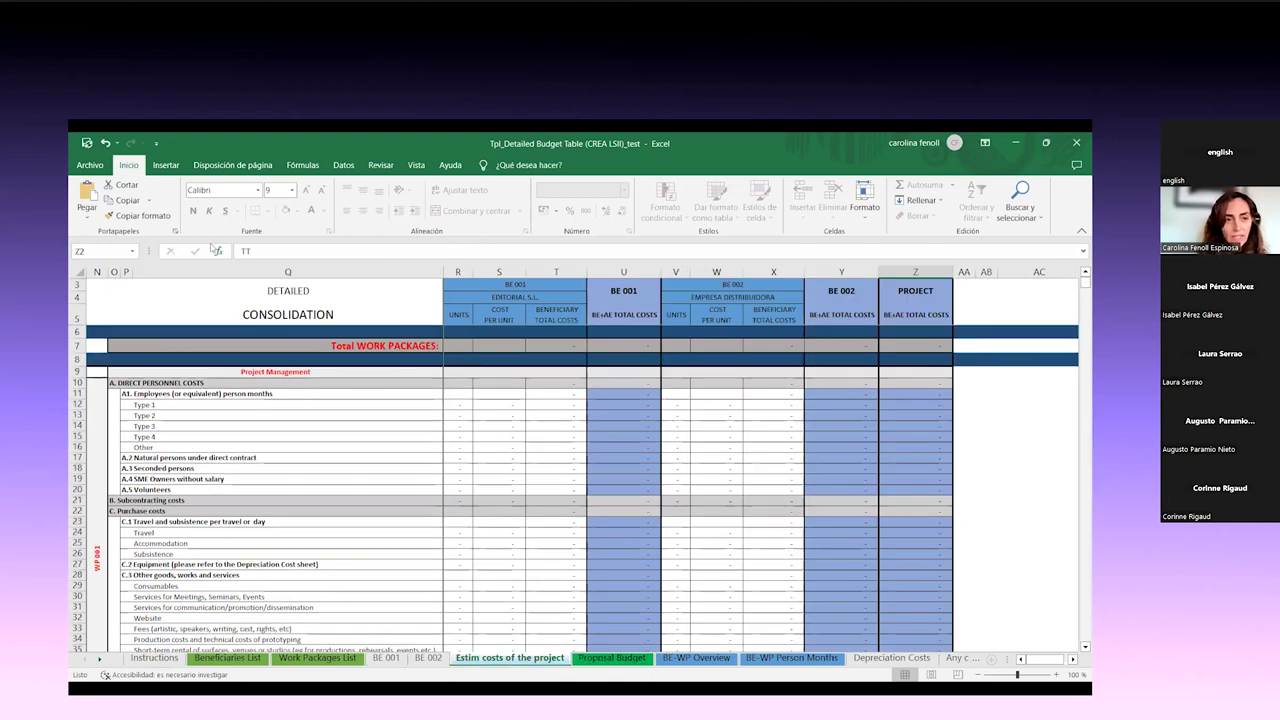
{"action": "left_click", "coordinate": [614, 658]}
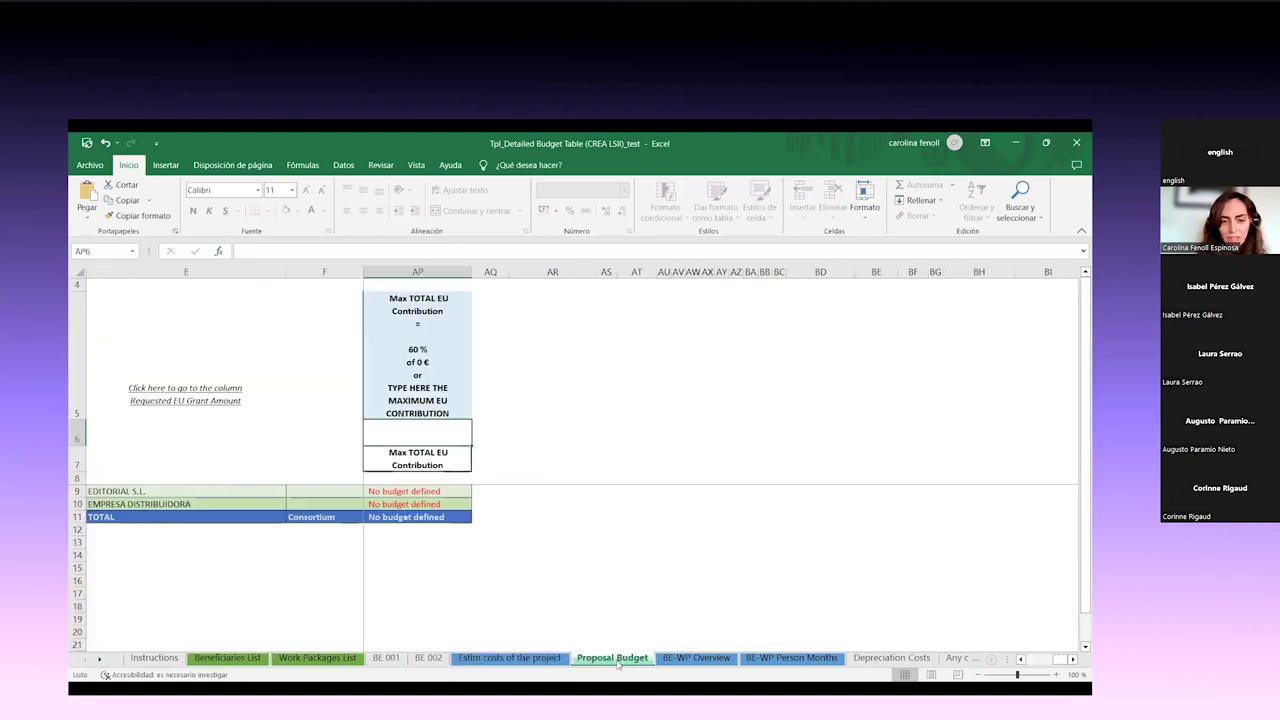
{"action": "left_click", "coordinate": [805, 659]}
{"action": "left_click", "coordinate": [903, 659]}
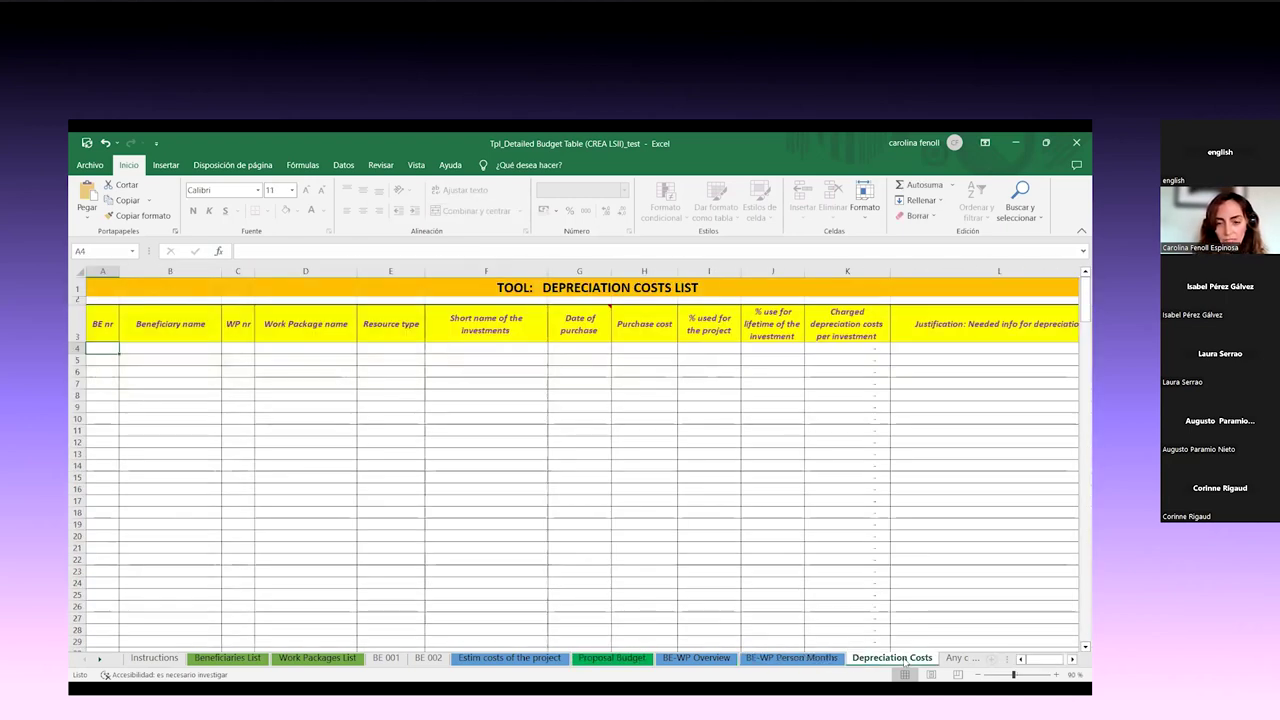
{"action": "left_click", "coordinate": [958, 660]}
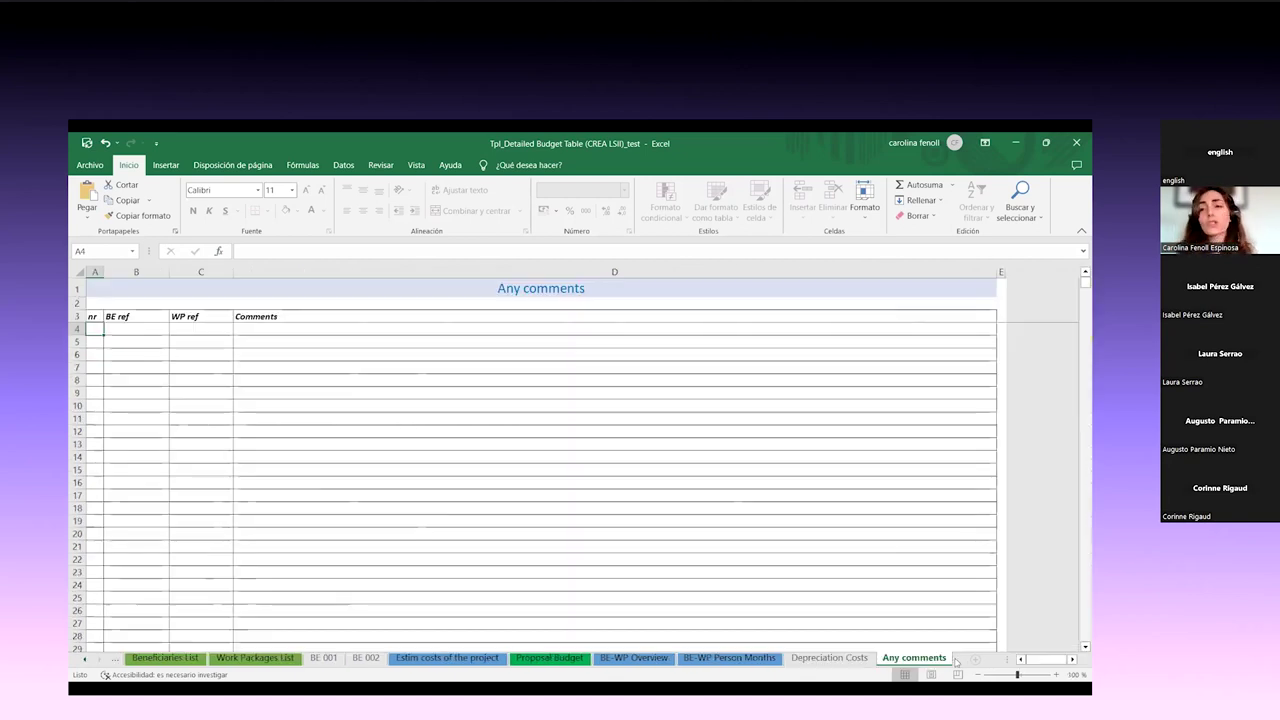